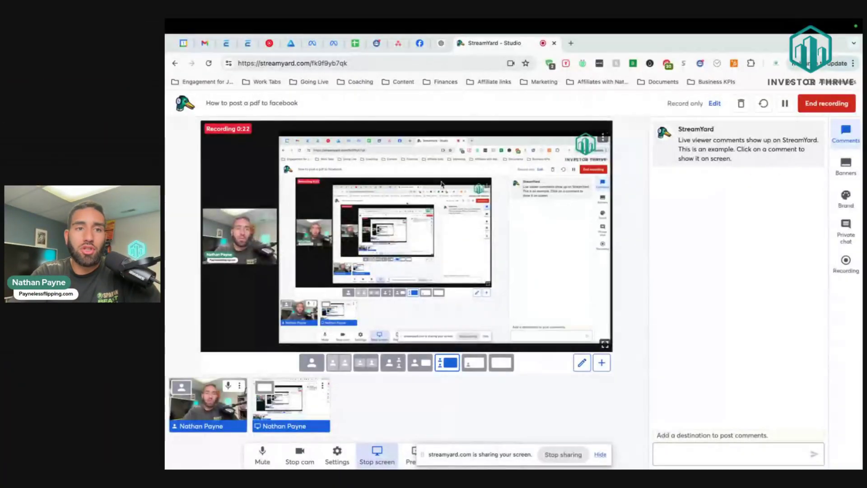
Download the 178 KB My Life Plan.pdf attachment from the Life Plan email in Gmail
left_click(205, 43)
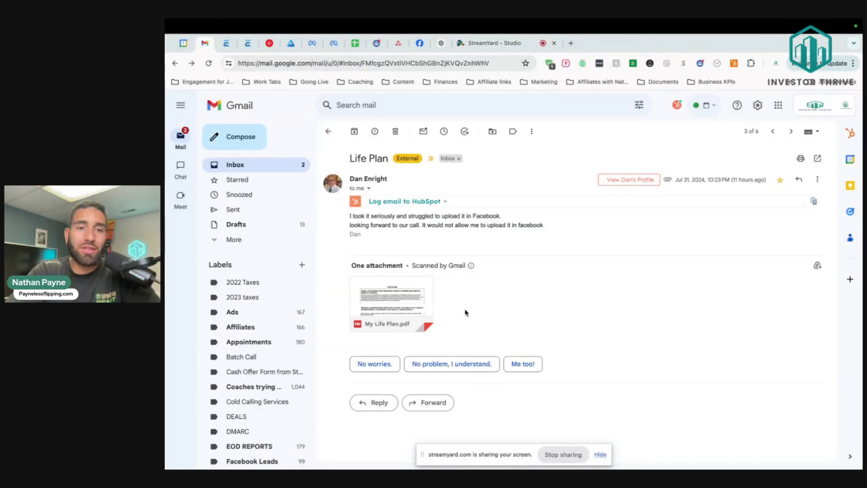
left_click(406, 302)
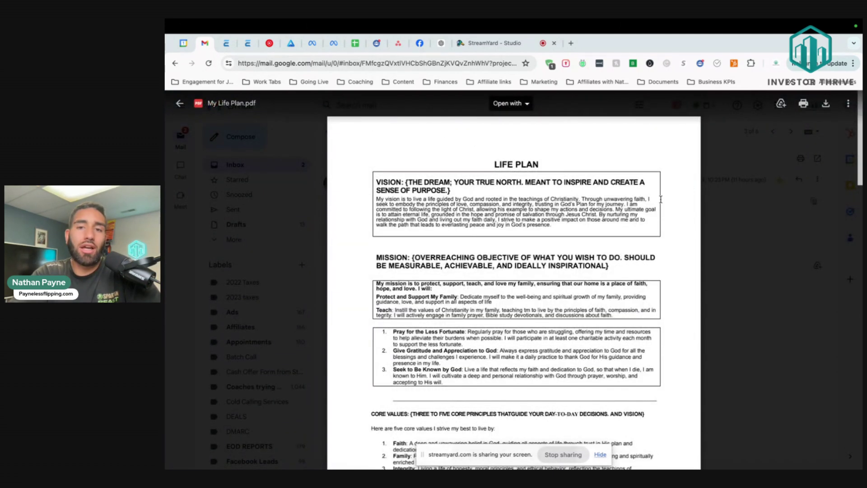
scroll(661, 199, "down", 2)
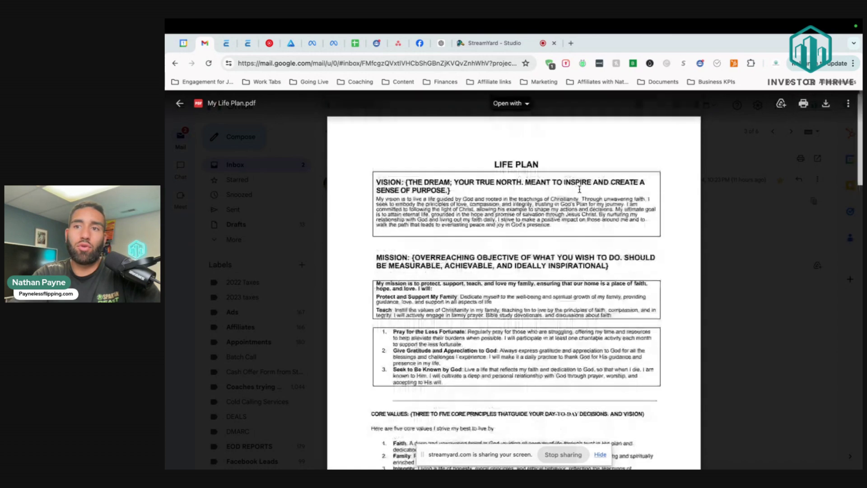
scroll(825, 104, "up", 2)
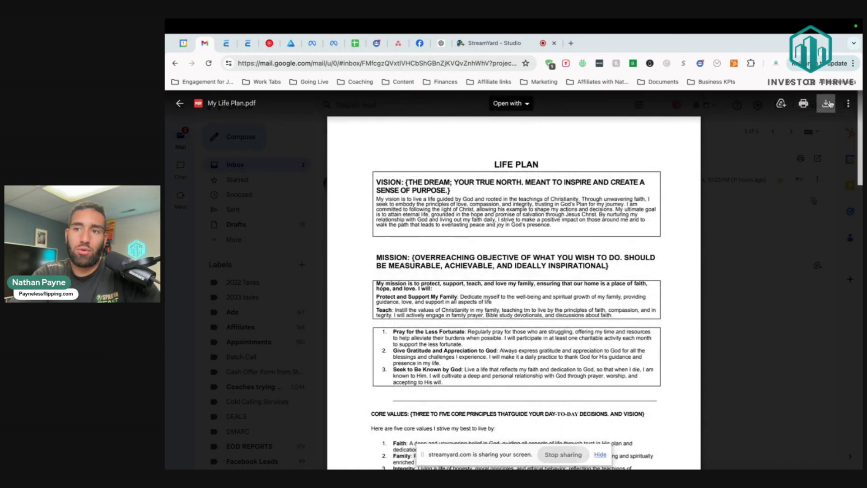
left_click(827, 104)
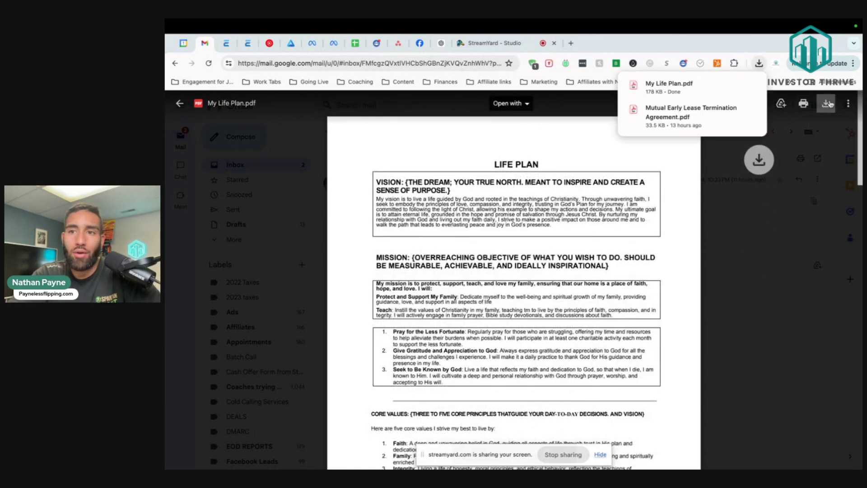
Open the downloaded My Life Plan.pdf in its own tab and hide the screen-sharing notice
left_click(689, 94)
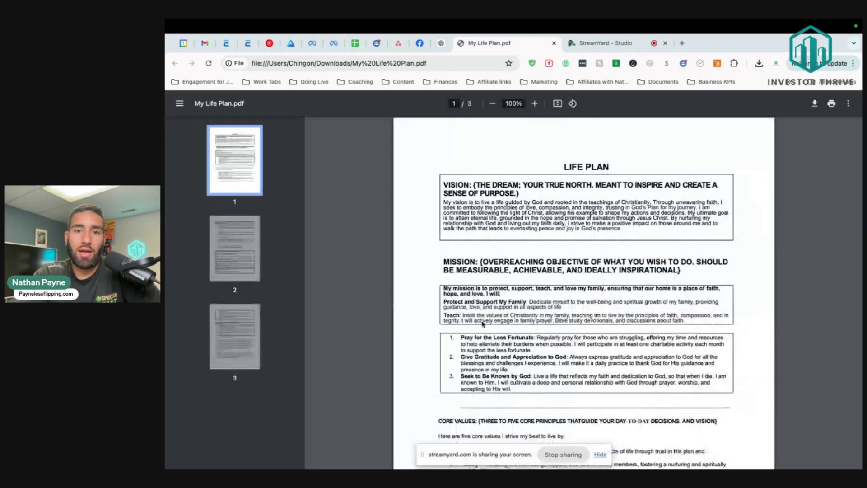
scroll(483, 324, "down", 3)
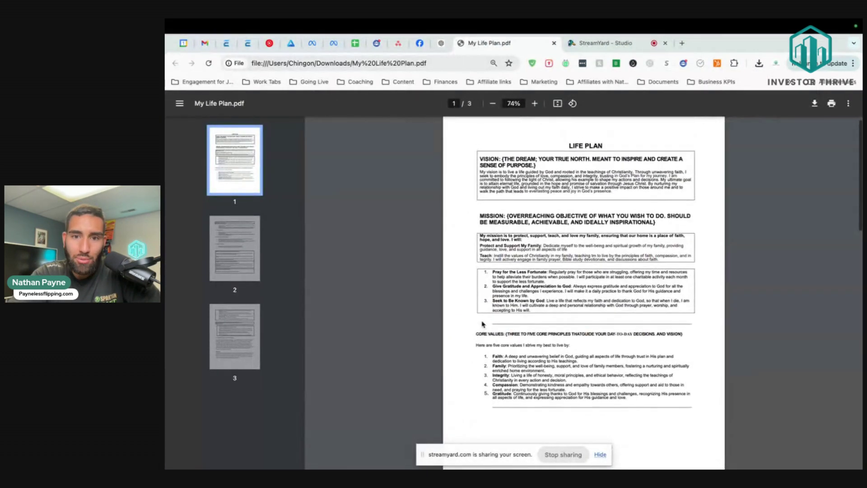
left_click(600, 457)
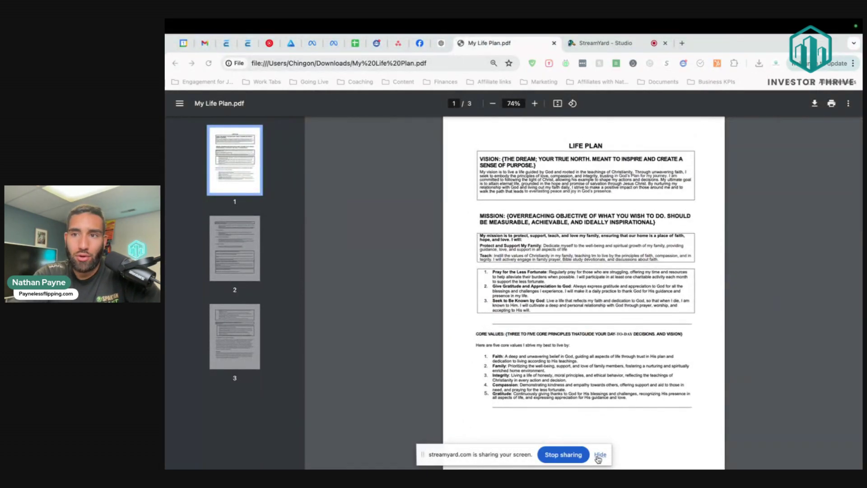
left_click(600, 455)
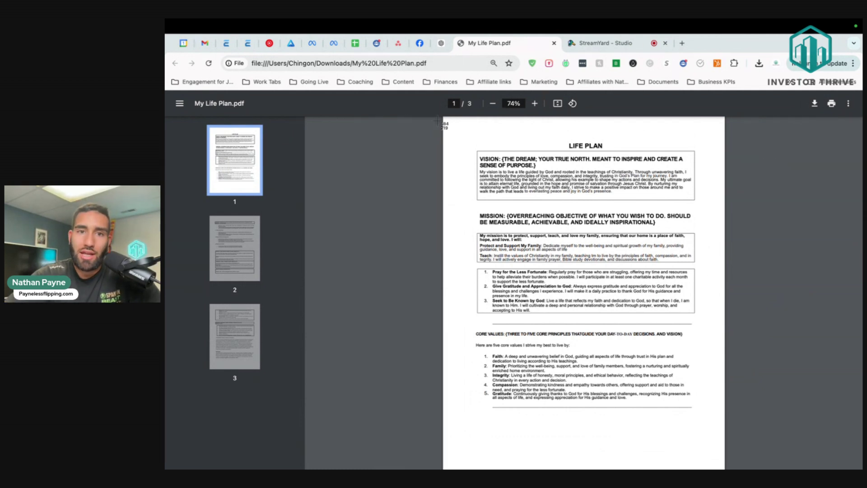
Capture region screenshots of each of the PDF's three pages
left_click_drag(444, 119, 725, 443)
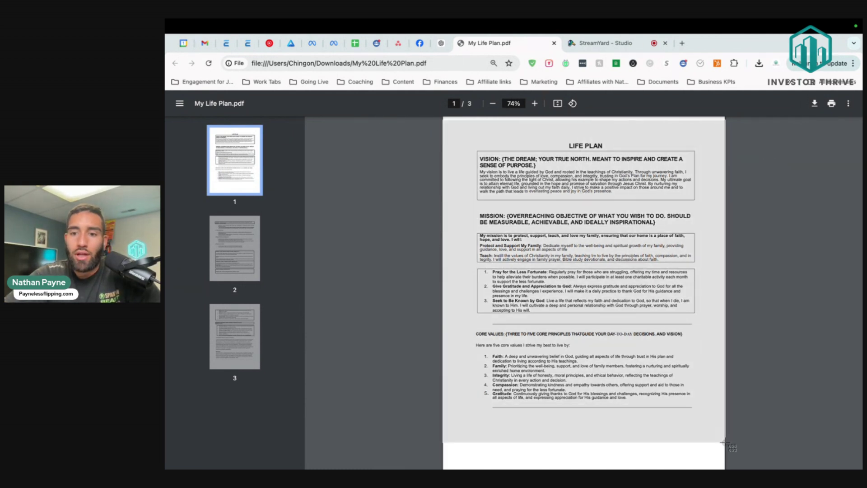
left_click_drag(725, 443, 725, 444)
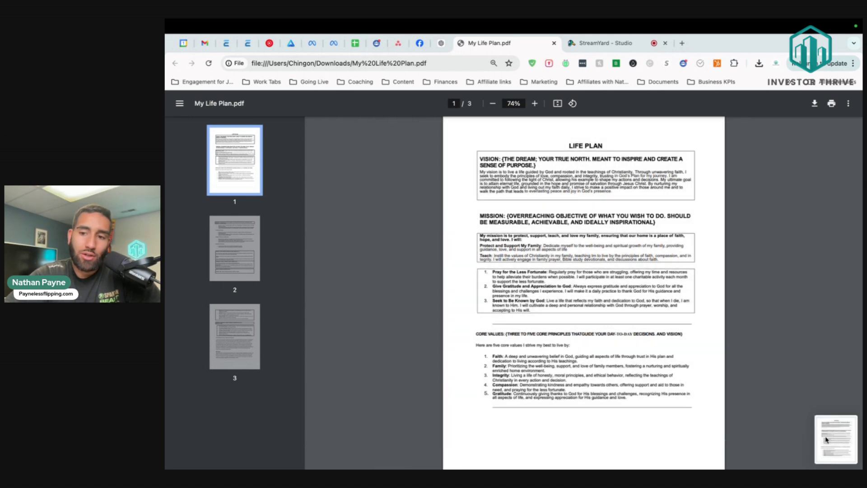
scroll(688, 344, "down", 5)
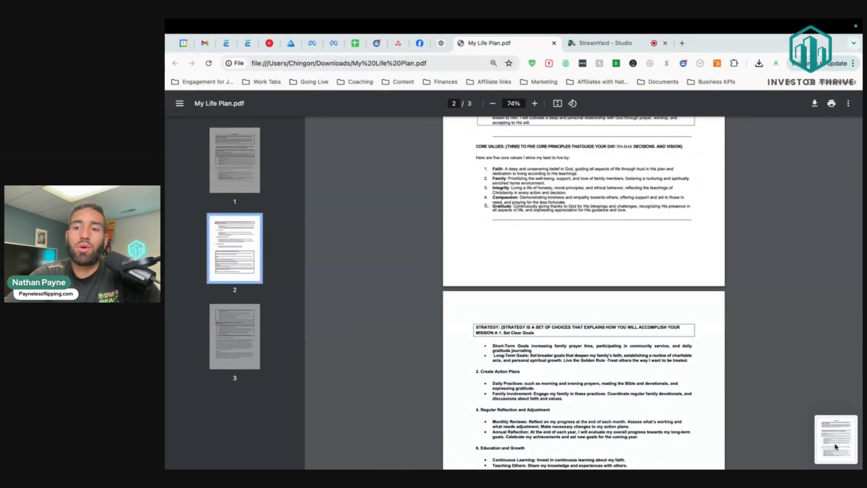
scroll(769, 385, "down", 5)
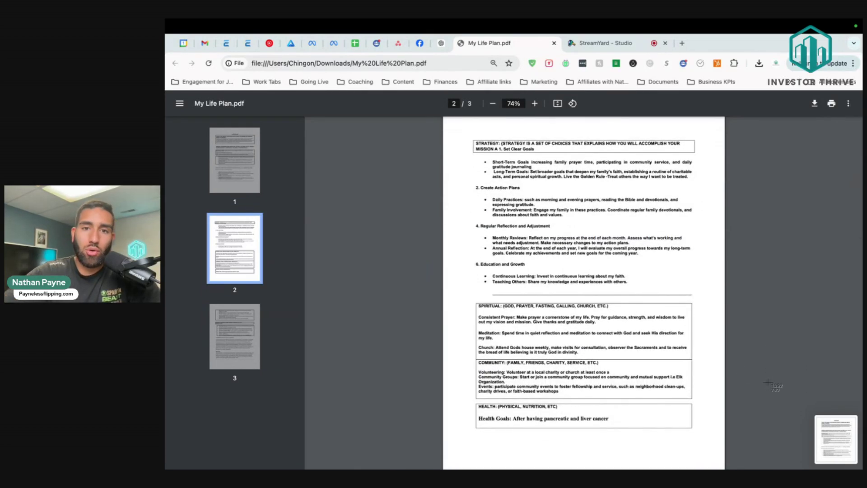
left_click_drag(451, 123, 729, 460)
scroll(724, 447, "down", 10)
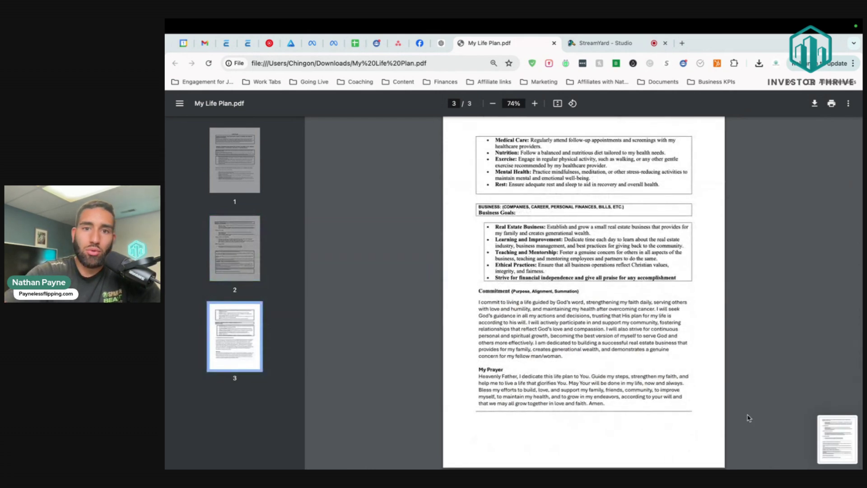
scroll(748, 418, "up", 1)
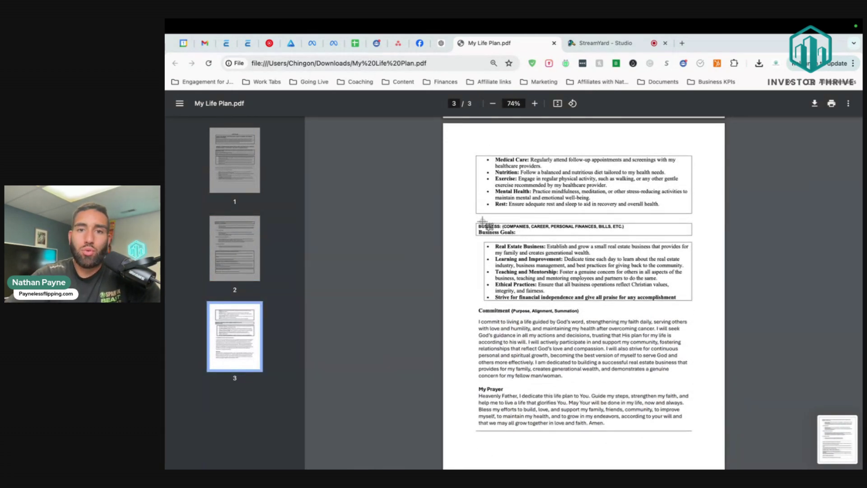
left_click_drag(456, 140, 716, 465)
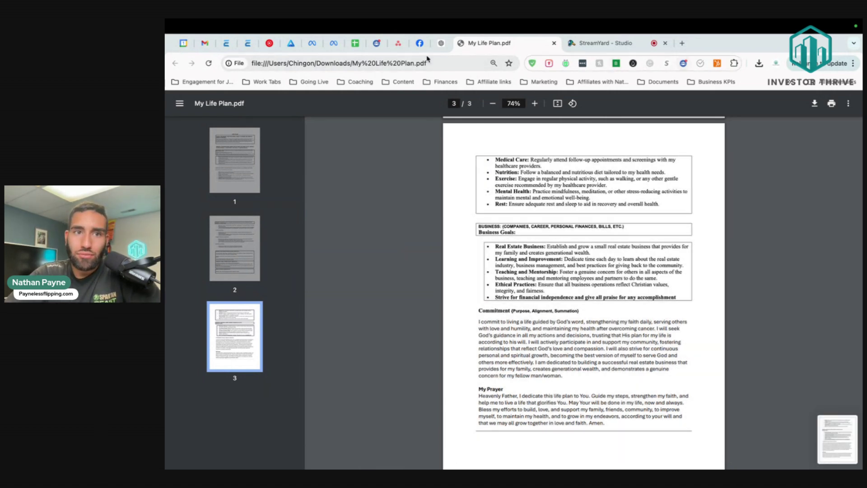
Open Canva's Life Planner – US Letter design in a new tab and scroll to the page-5 Life Plan worksheet
left_click(682, 42)
type("ca")
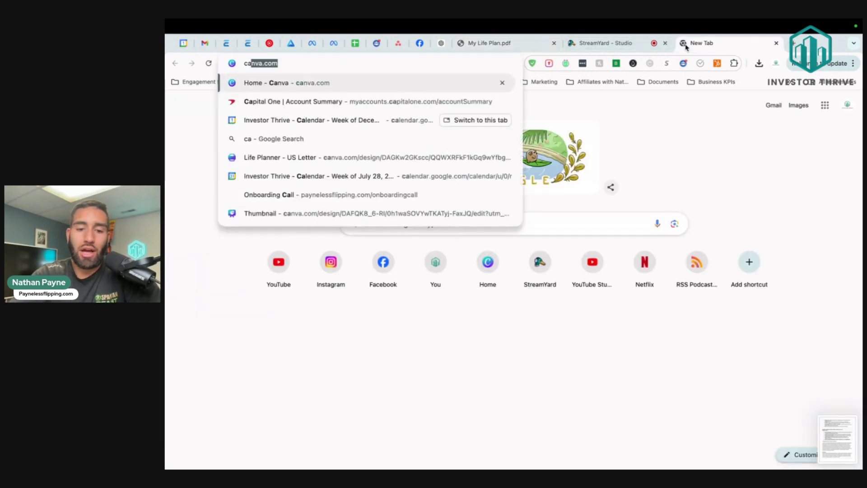
type("nva")
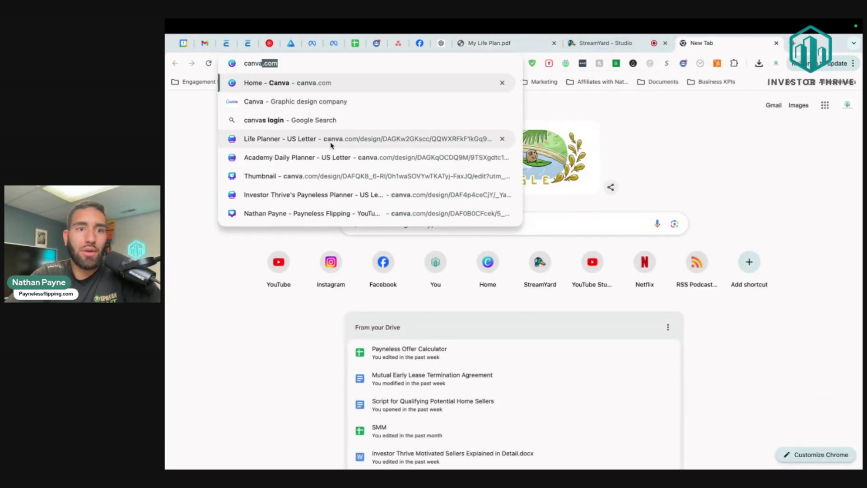
left_click(332, 143)
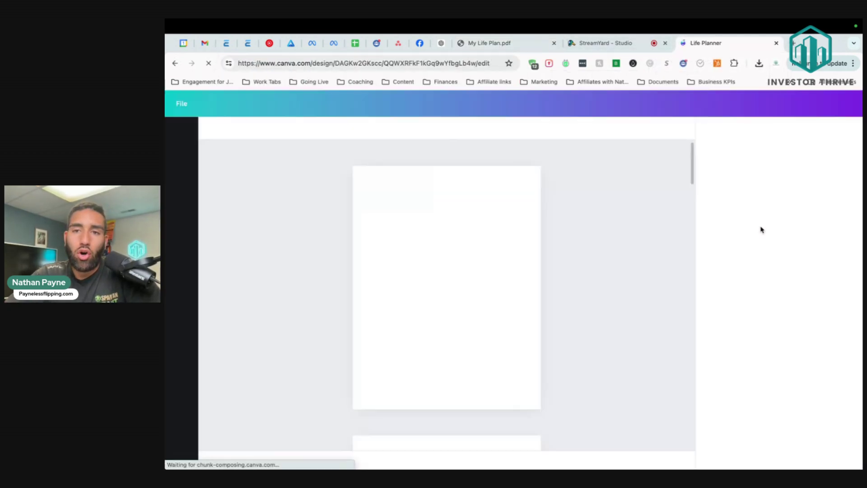
scroll(525, 317, "down", 3)
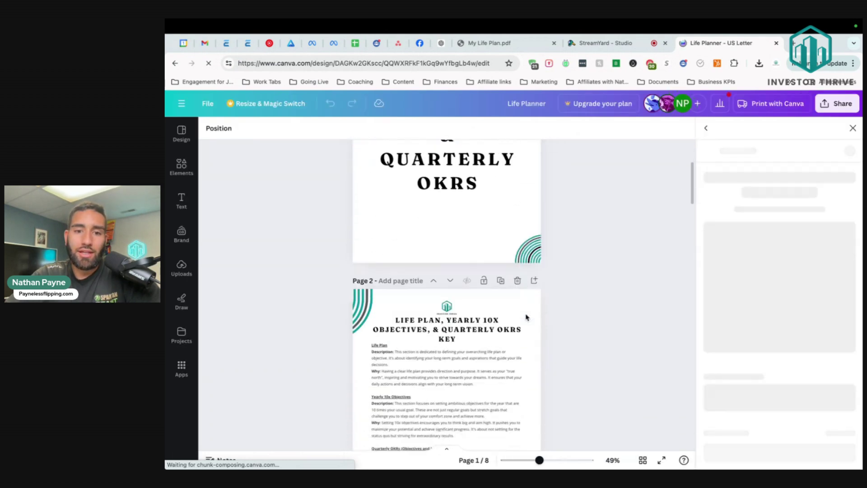
scroll(543, 307, "down", 10)
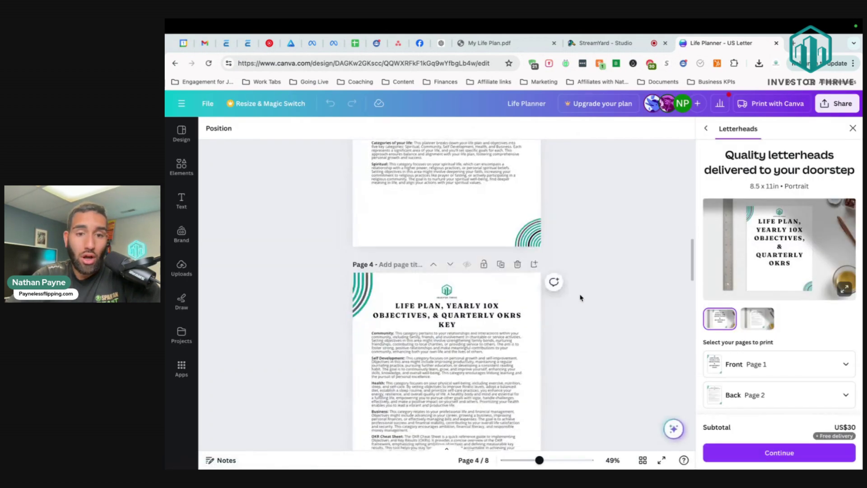
scroll(581, 298, "down", 8)
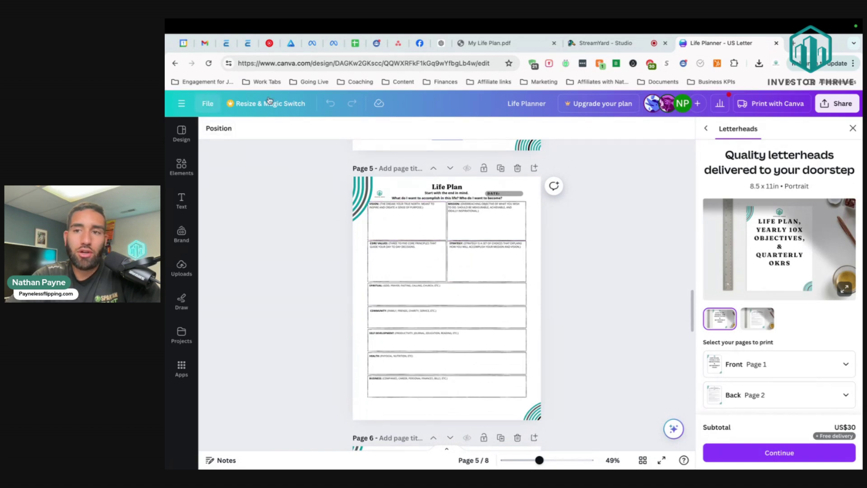
Download the Life Planner as a PDF Print file and view the 8-page Life Planner.pdf before returning to the editor
left_click(839, 104)
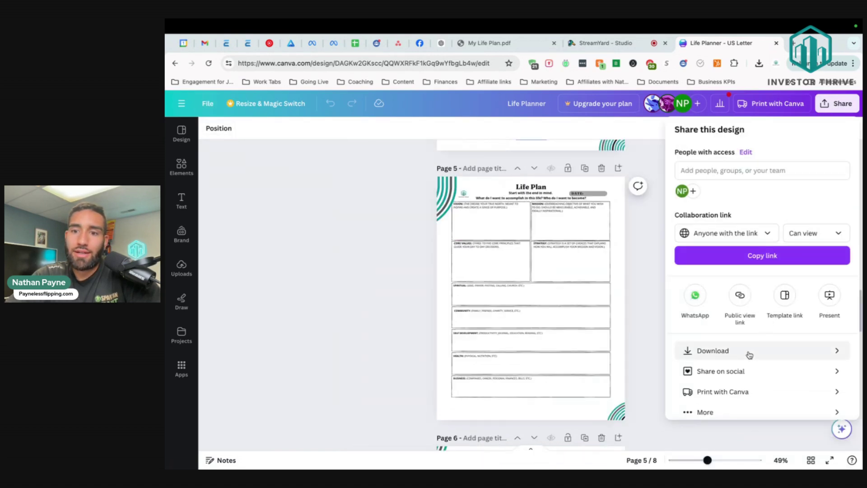
left_click(750, 355)
left_click(751, 172)
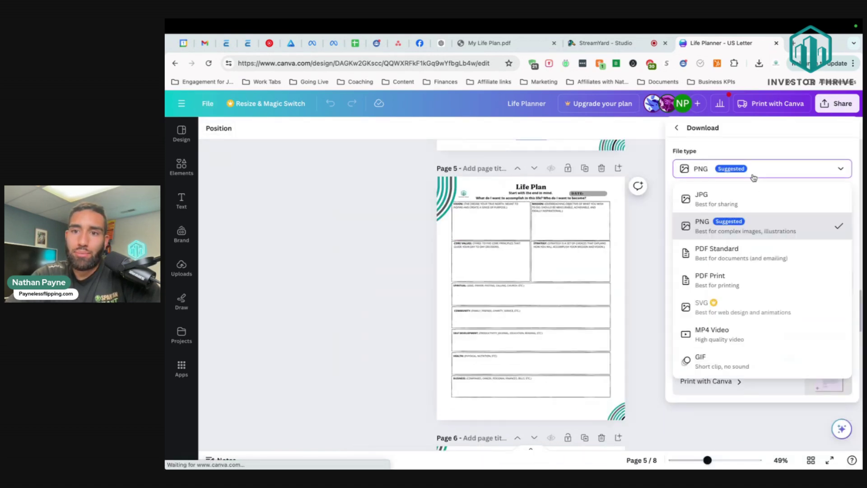
left_click(733, 279)
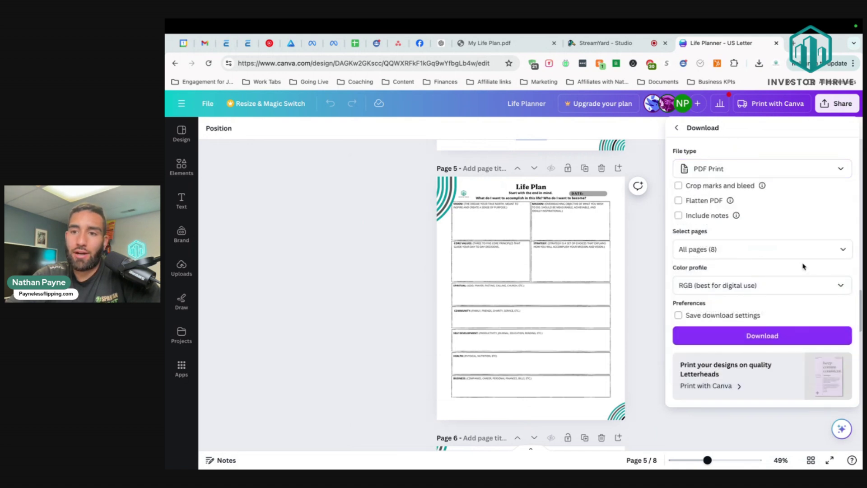
left_click(817, 340)
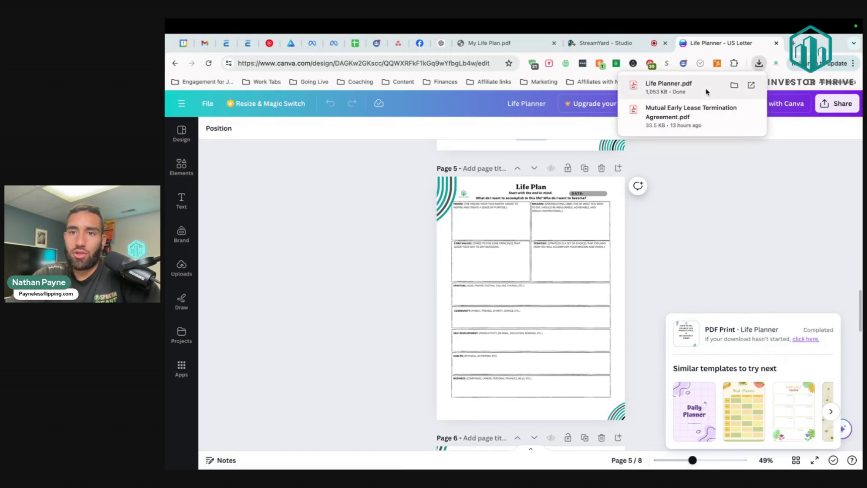
left_click(708, 92)
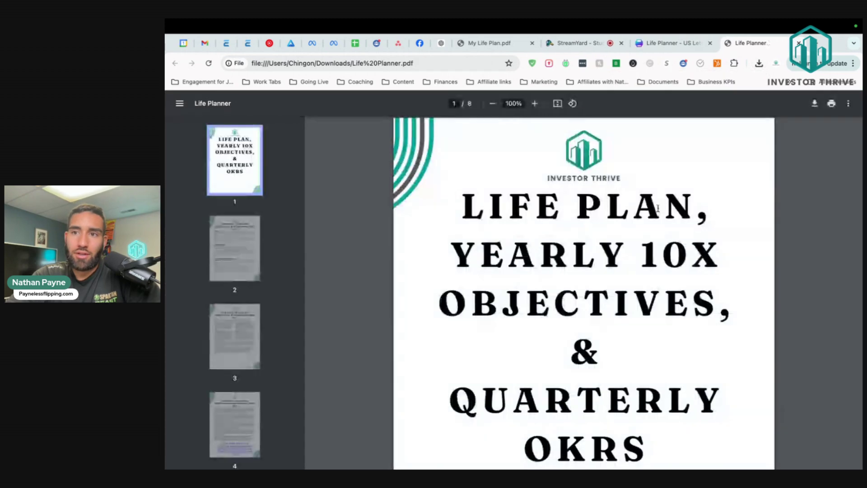
left_click(799, 44)
Create a 'Copy of Life Planner' duplicate of the whole design
scroll(494, 238, "up", 5)
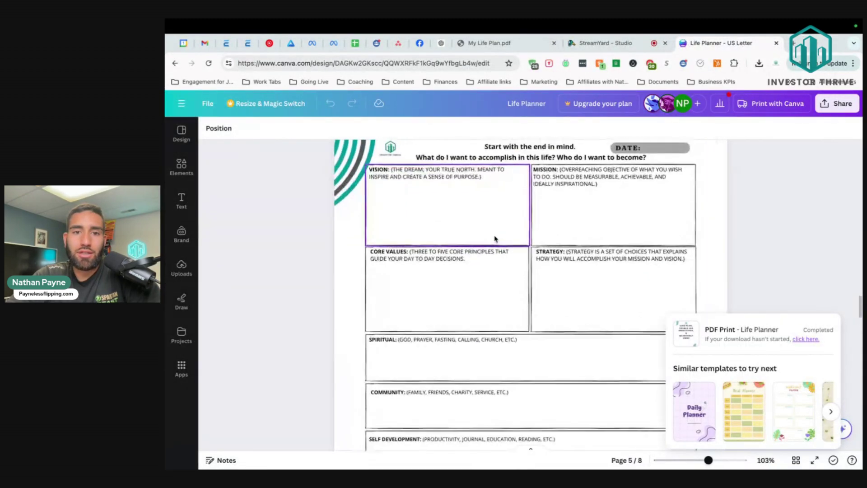
scroll(548, 246, "down", 3)
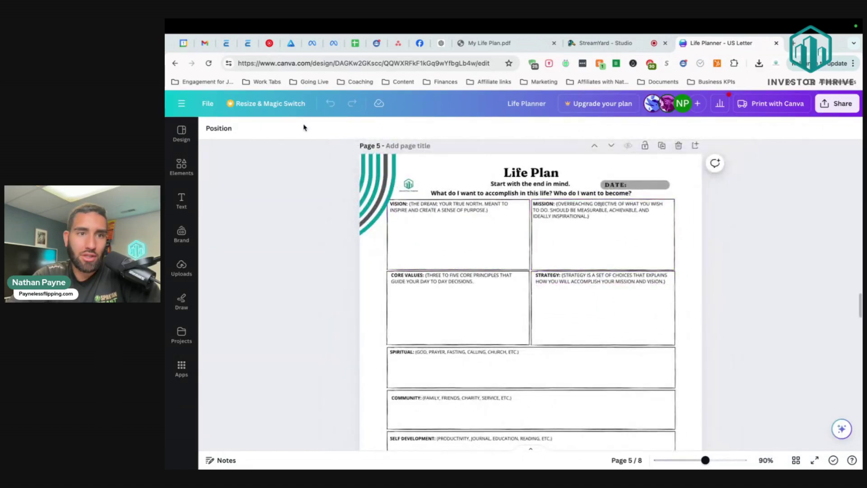
left_click(207, 104)
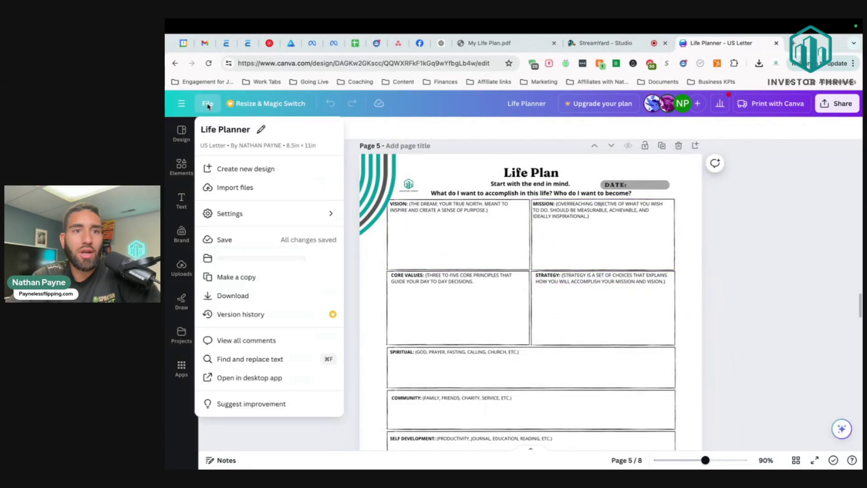
left_click(248, 283)
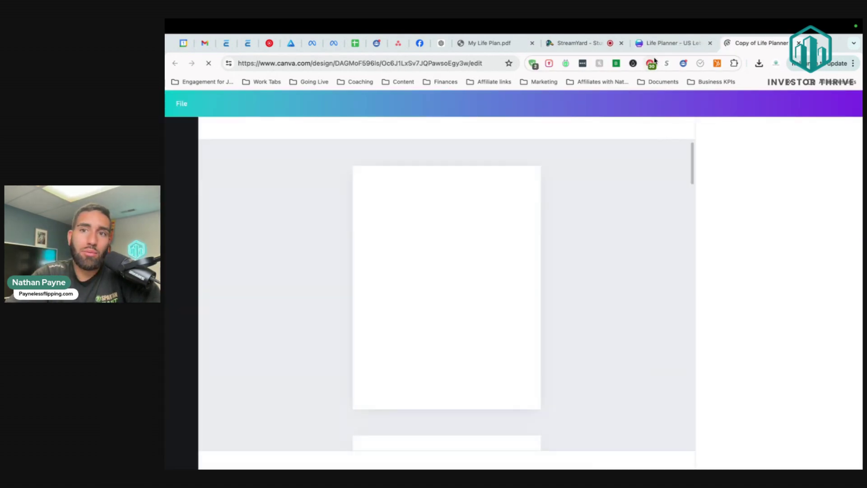
In the original Life Planner, delete the Spiritual row's objective, key results and KPIs text
left_click(660, 43)
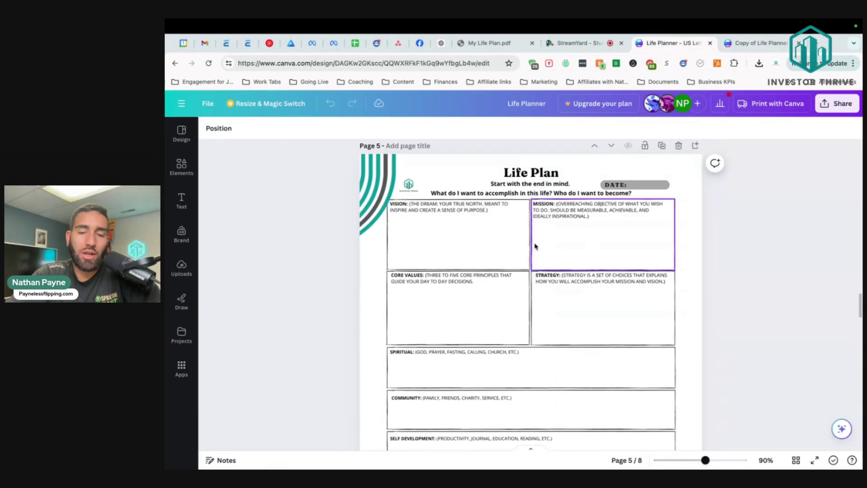
scroll(520, 270, "down", 10)
scroll(519, 269, "down", 15)
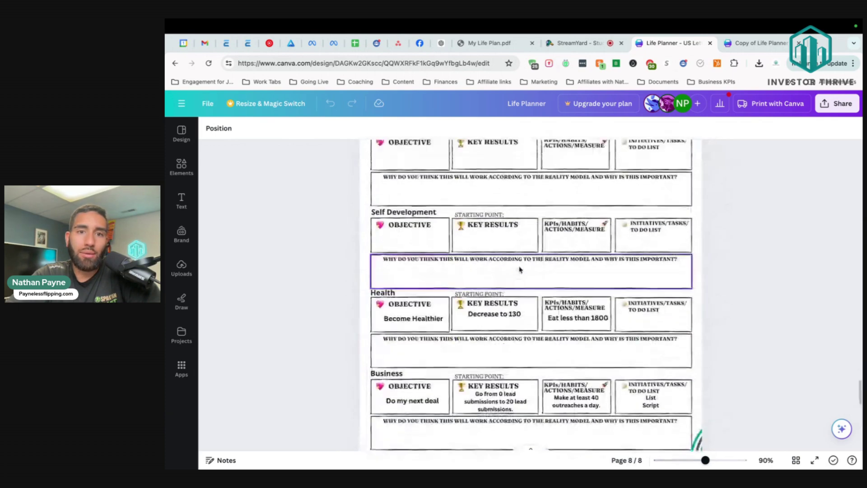
scroll(515, 270, "up", 3)
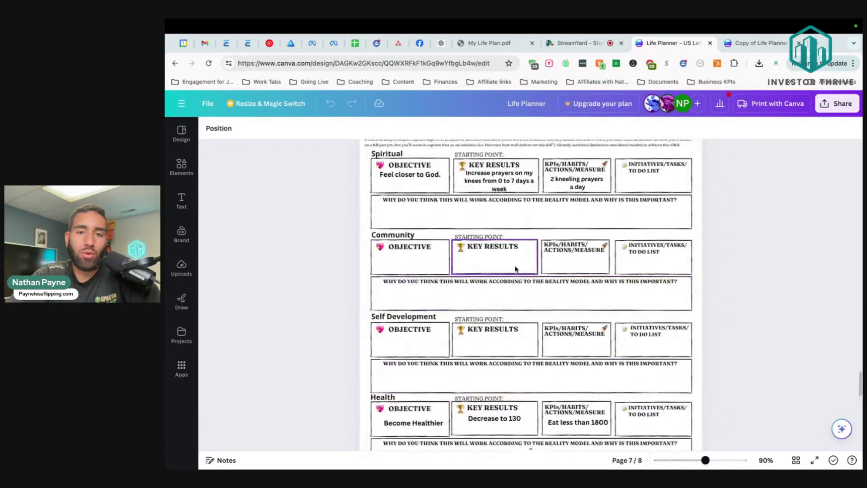
left_click(410, 174)
key("Delete")
left_click(492, 183)
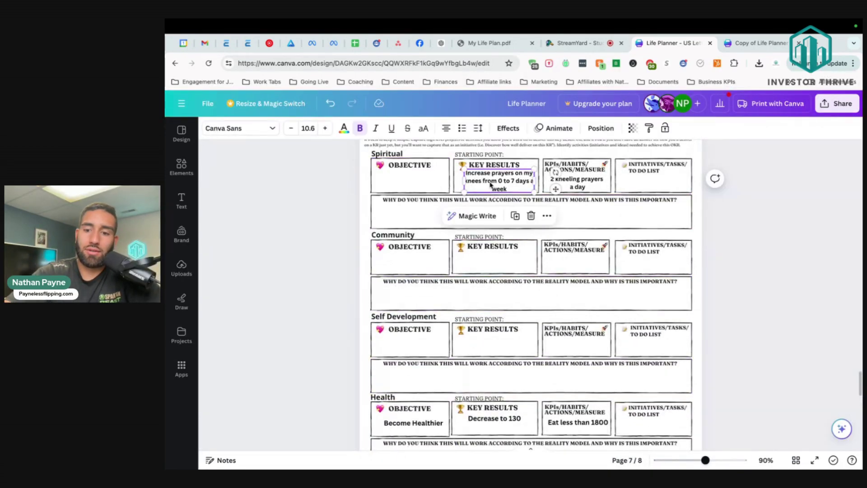
key("Delete")
left_click(574, 188)
key("Delete")
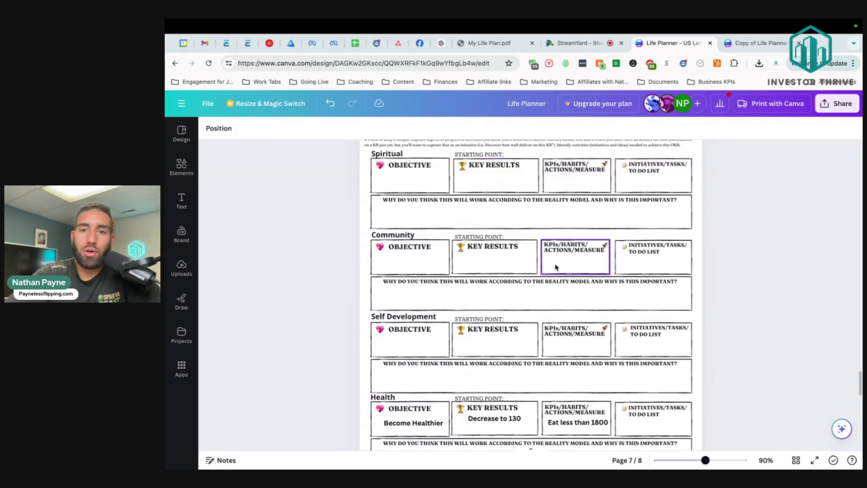
Delete the Health row's 'Become Healthier', 'Decrease to 130' and 'Eat less than 1800' entries
scroll(427, 258, "down", 4)
left_click(427, 255)
key("Delete")
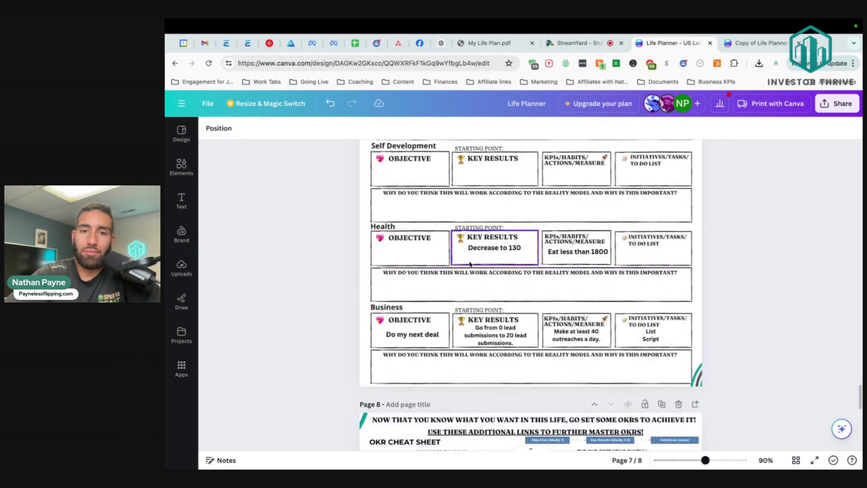
left_click(495, 248)
key("Delete")
left_click(583, 253)
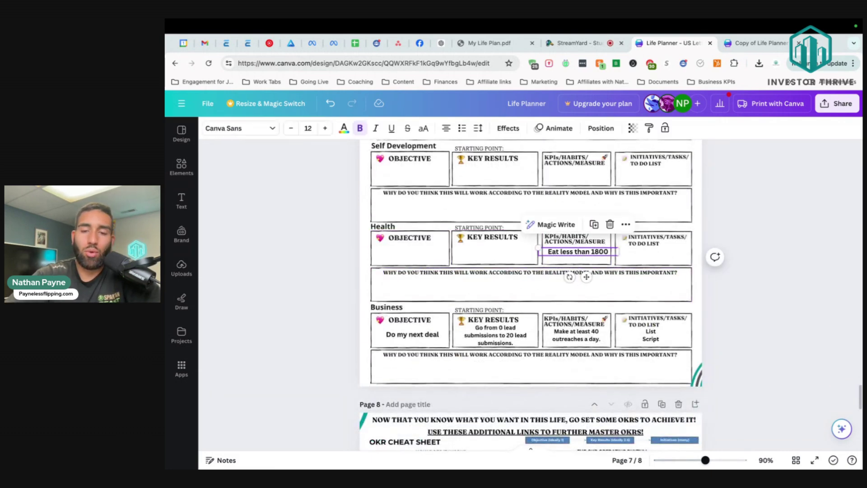
key("Delete")
Delete the Business row's objective, key results, KPIs and to-do list text
left_click(412, 334)
key("Delete")
left_click(494, 334)
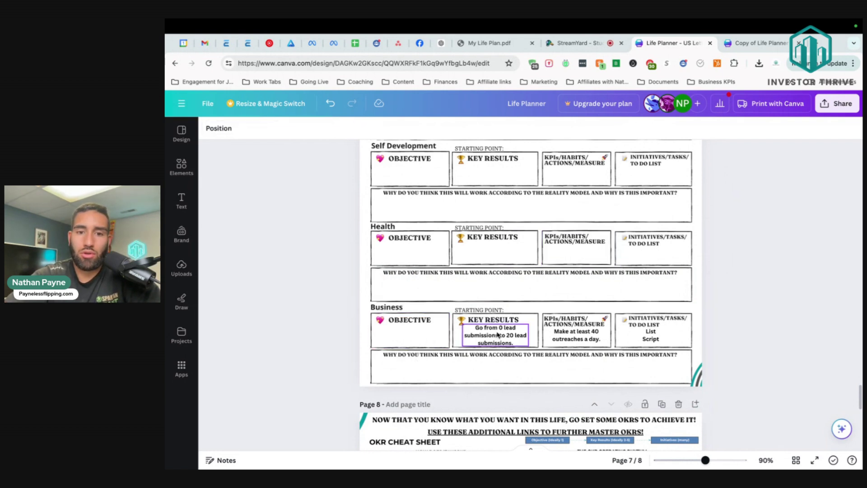
key("Delete")
left_click(589, 334)
key("Delete")
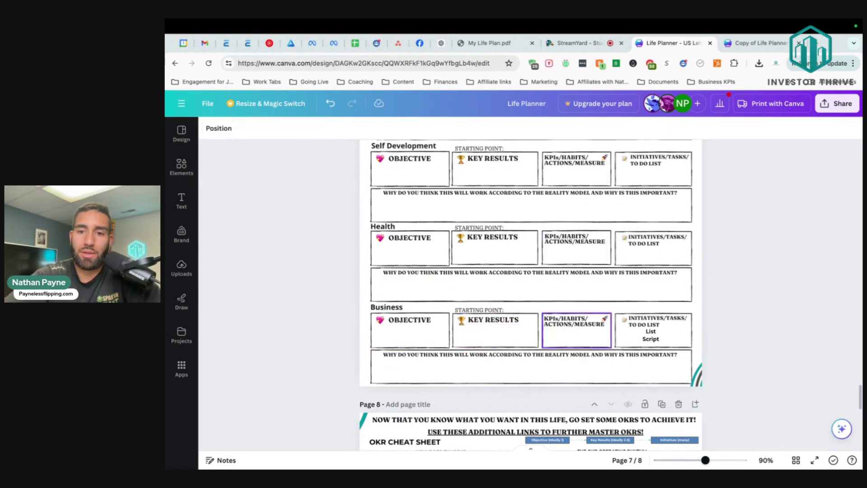
left_click(639, 334)
key("Delete")
left_click(758, 42)
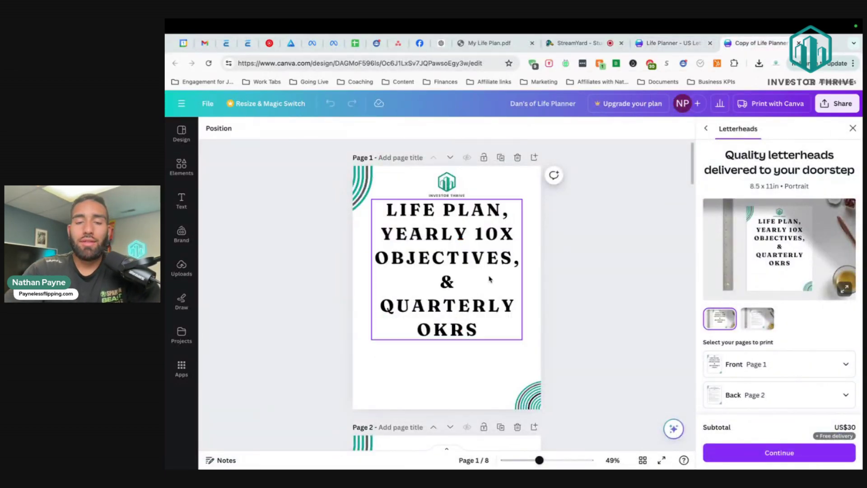
In the copy, add a test body text box reading 'ds' centred in the page-5 Vision box
scroll(489, 278, "down", 10)
scroll(489, 279, "down", 10)
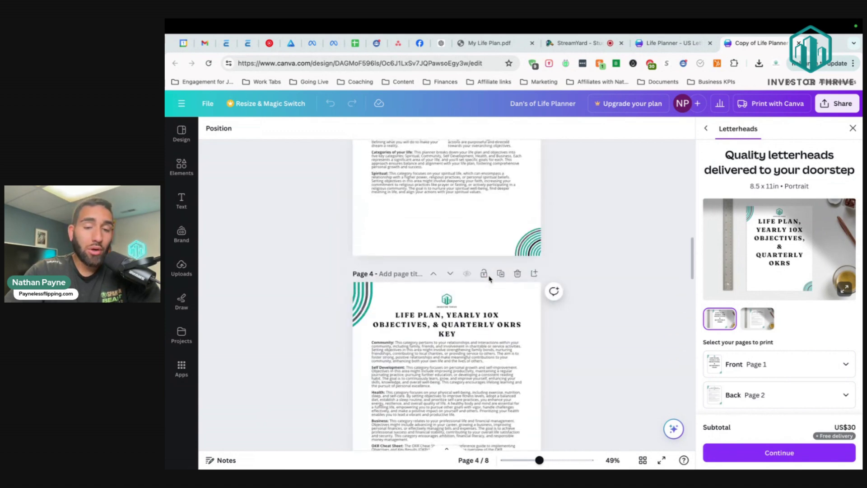
scroll(373, 326, "up", 3)
left_click(373, 326)
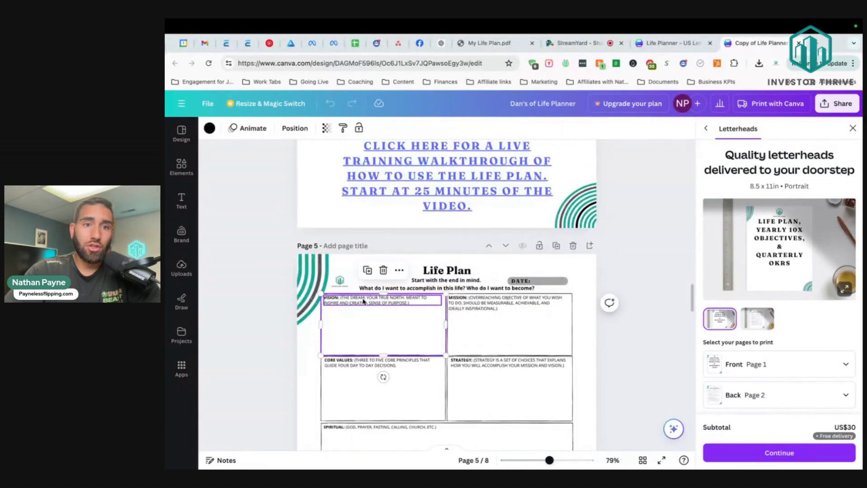
left_click(182, 205)
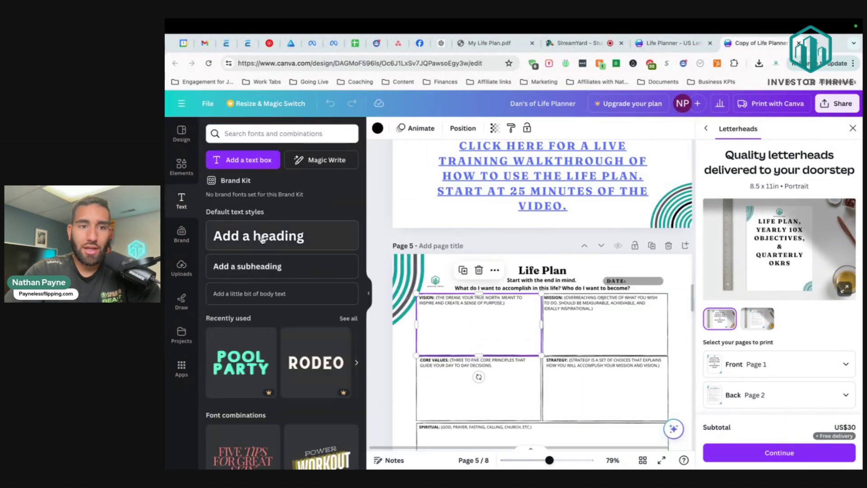
left_click_drag(269, 289, 465, 325)
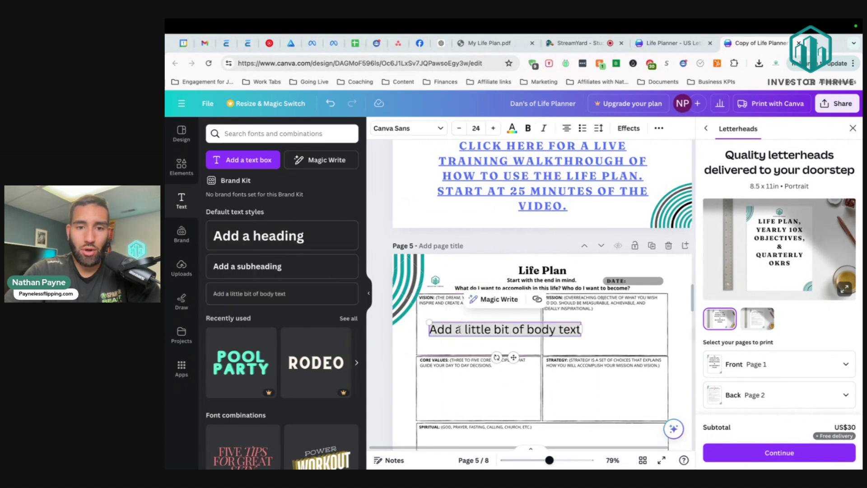
double_click(497, 327)
type("dslkjfdlkdjfs")
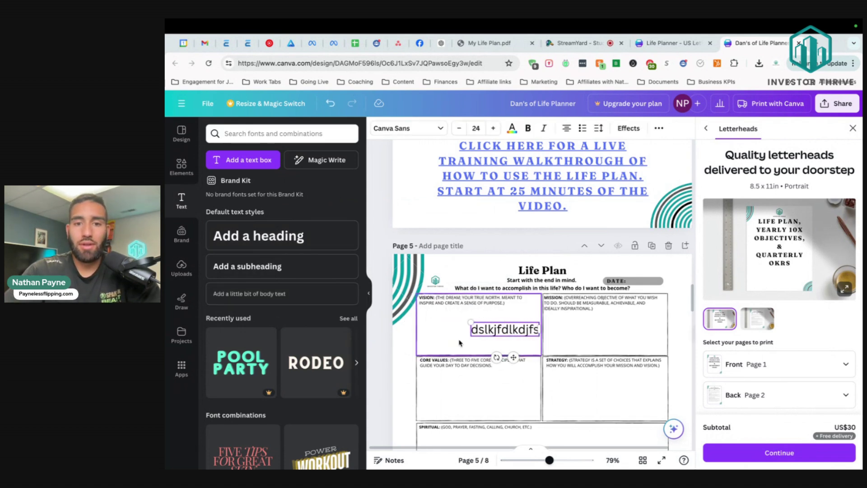
left_click_drag(501, 329, 476, 324)
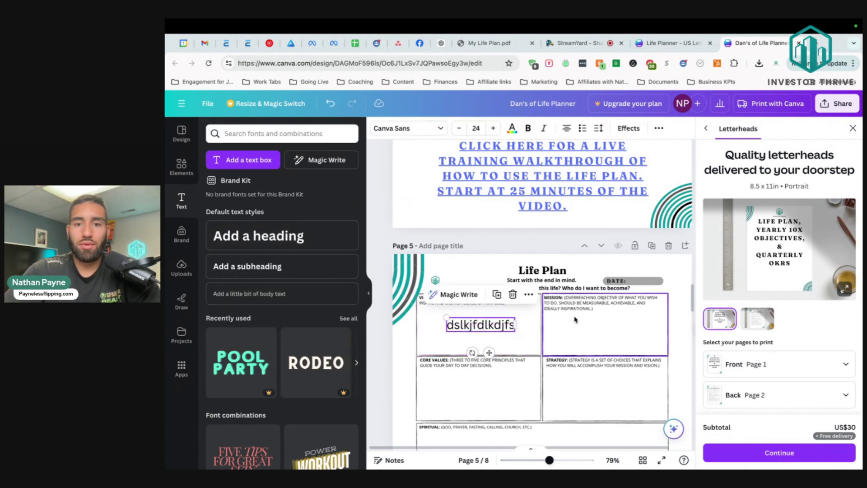
Delete the test text box and close the text options panel
left_click(565, 324)
left_click(473, 327)
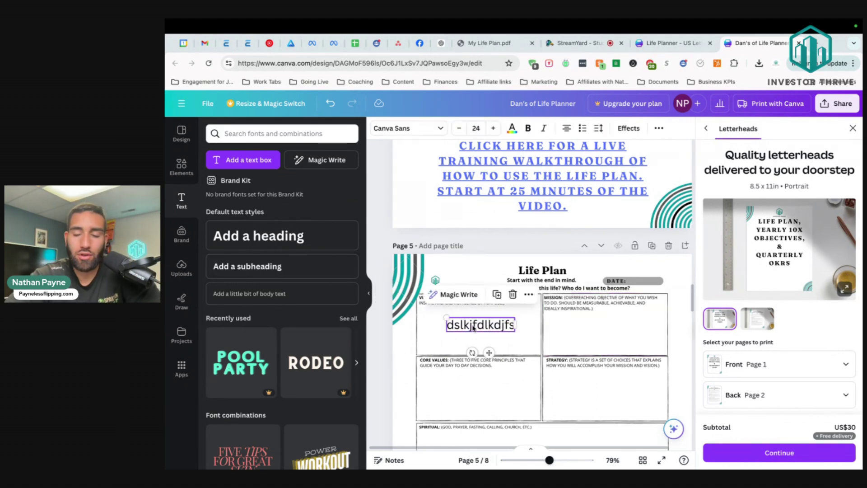
key("Delete")
left_click(371, 292)
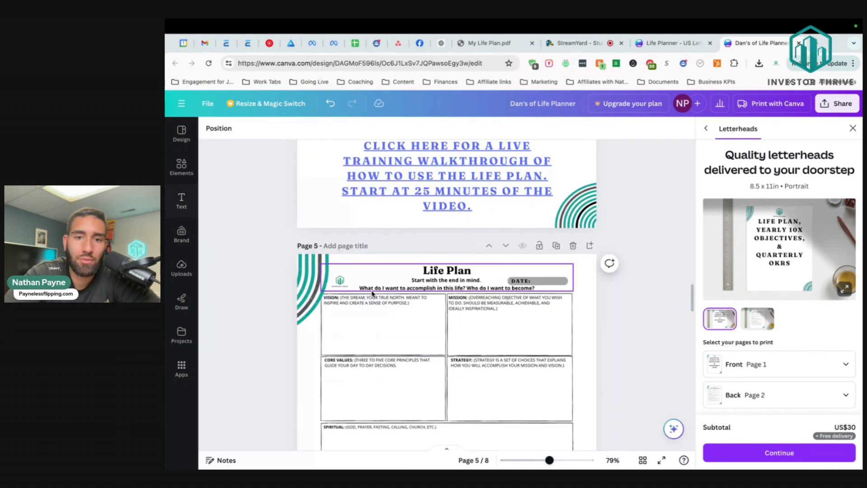
Download all 8 pages of the copied design as PNG images
scroll(648, 323, "down", 8)
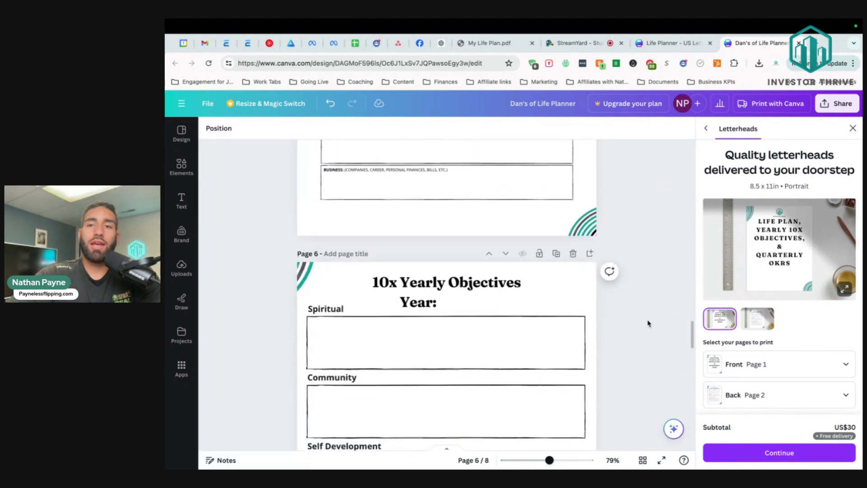
left_click(832, 104)
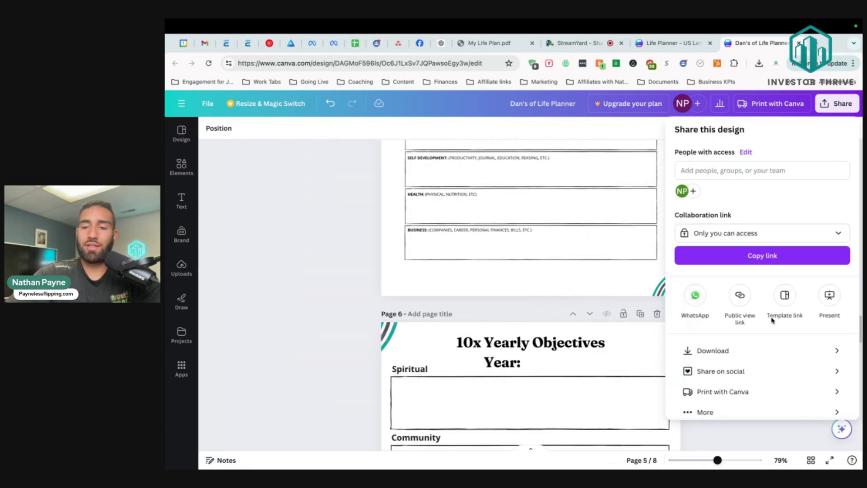
left_click(774, 351)
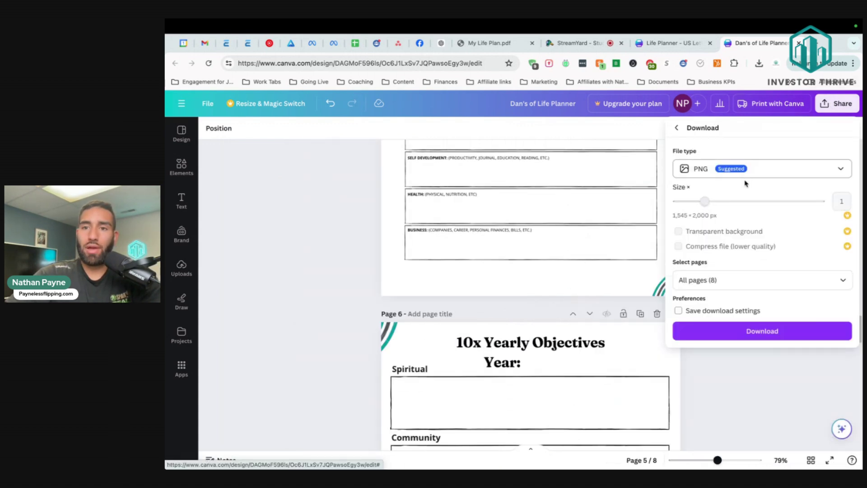
left_click(782, 335)
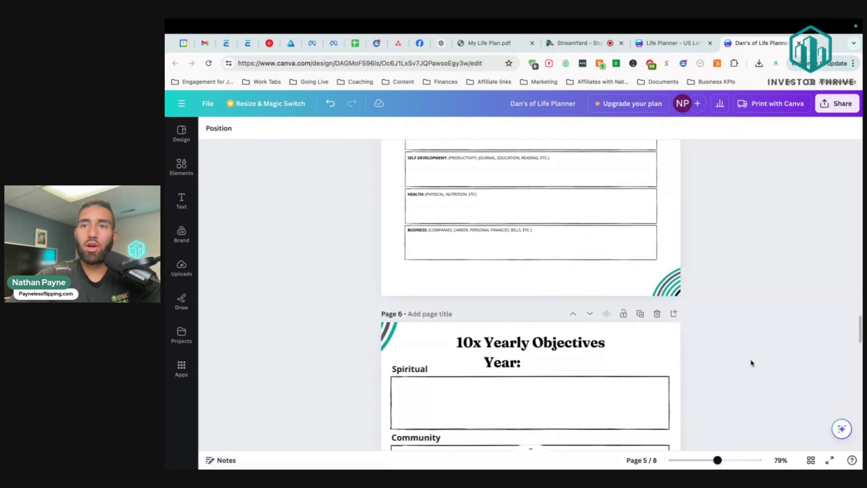
Close both Canva Life Planner tabs and switch to the Discord direct-message chat
left_click(799, 43)
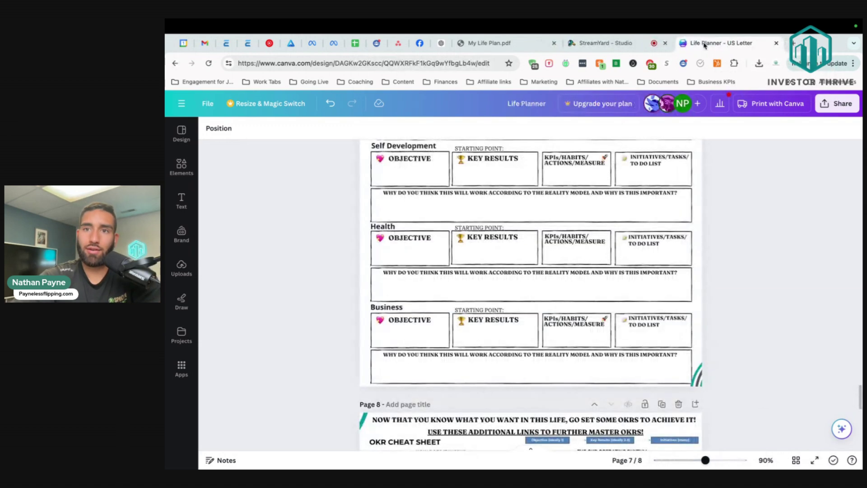
left_click(777, 43)
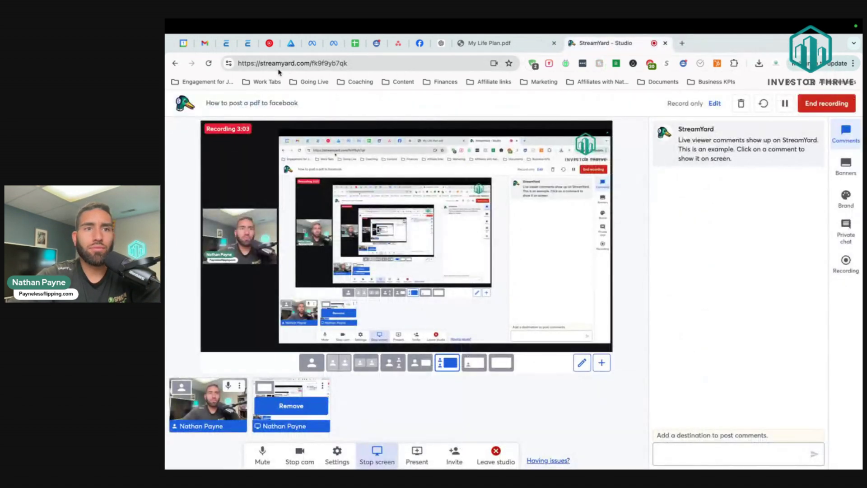
left_click(204, 43)
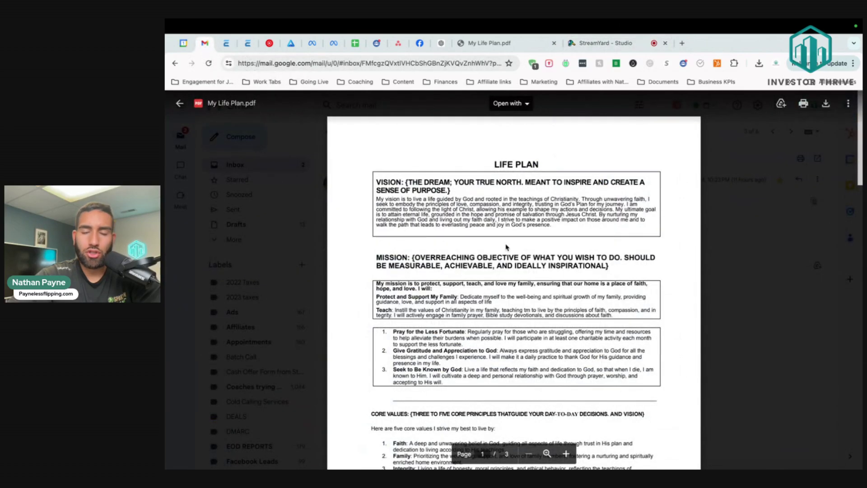
key("super+Tab")
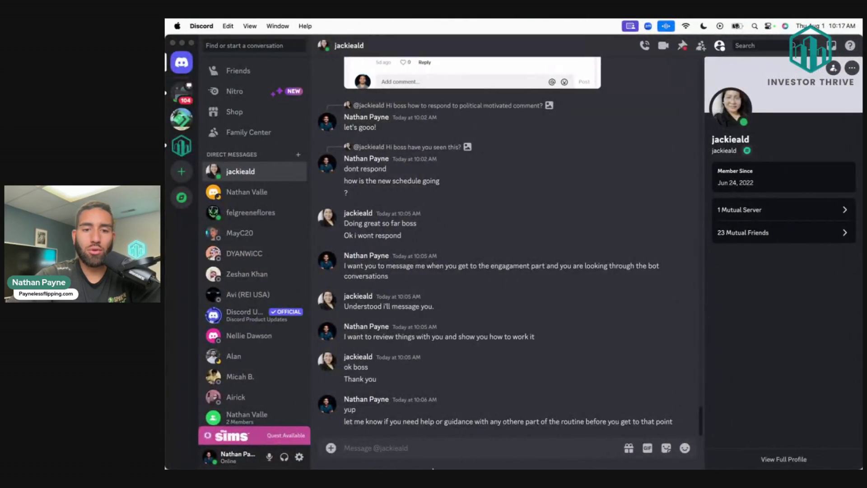
Open My Life Plan.pdf from the Finder Downloads folder in Acrobat Reader
left_click(341, 445)
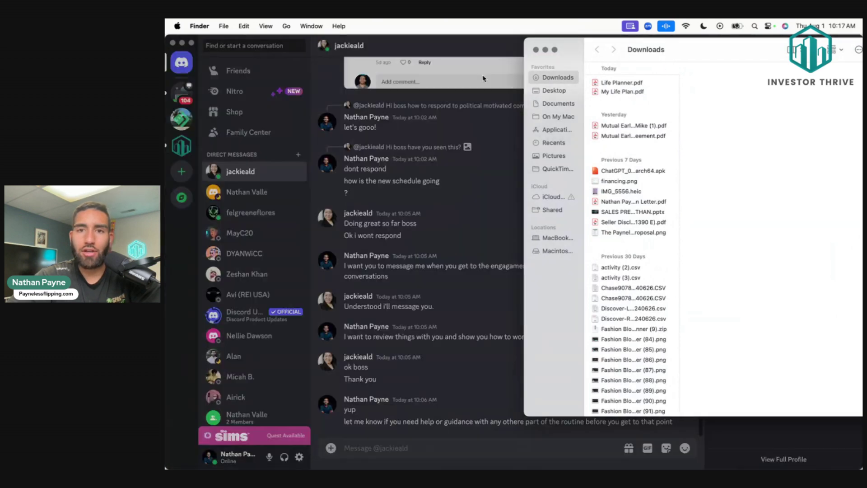
left_click_drag(558, 77, 492, 102)
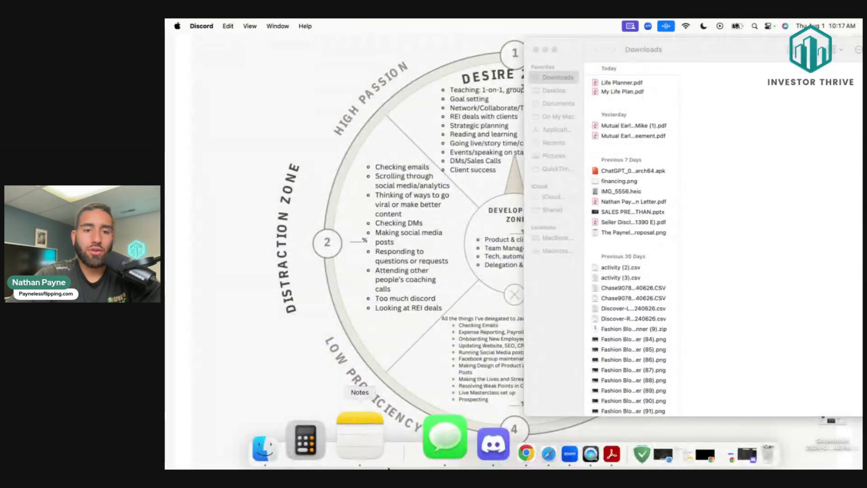
left_click(264, 450)
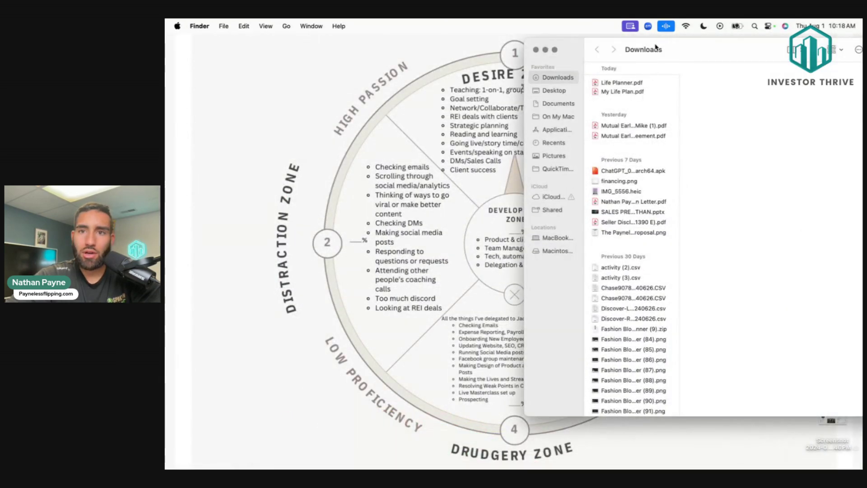
left_click_drag(656, 47, 449, 87)
left_click(420, 133)
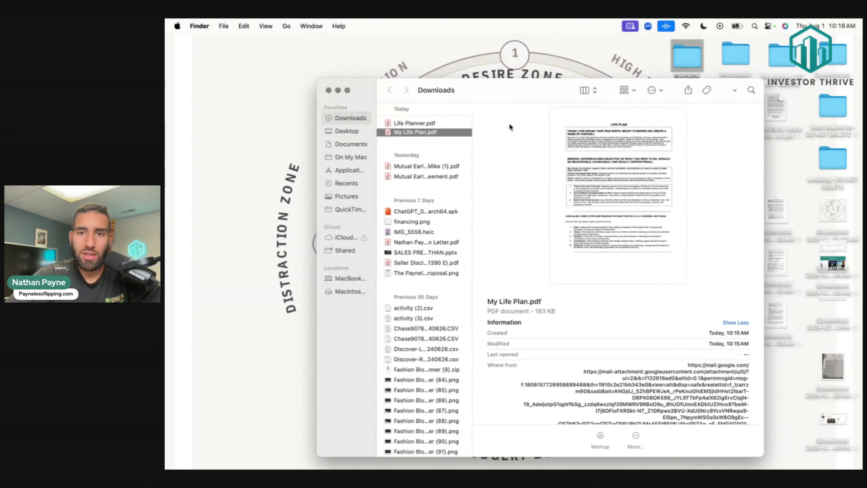
left_click(412, 132)
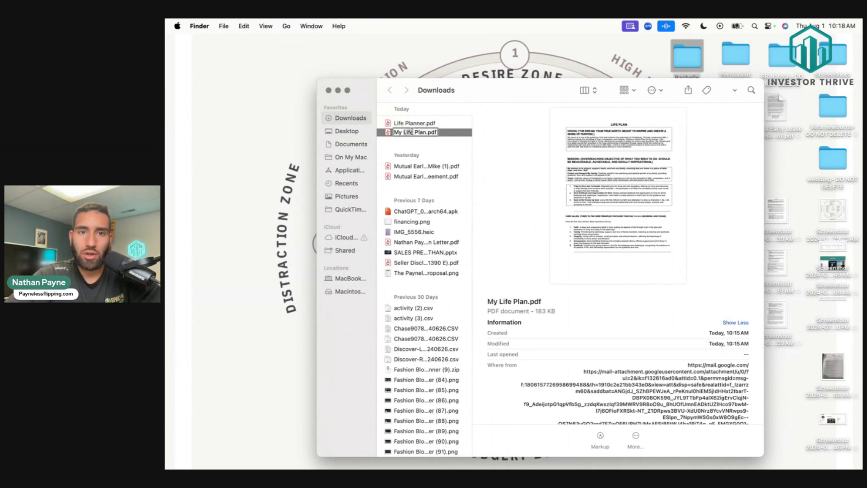
double_click(466, 135)
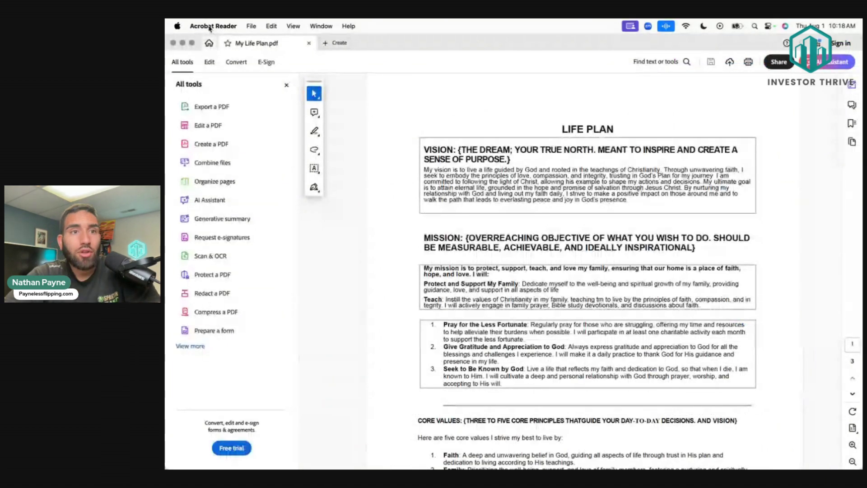
Save a copy of My Life Plan as a PDF to the Desktop folder
left_click(250, 26)
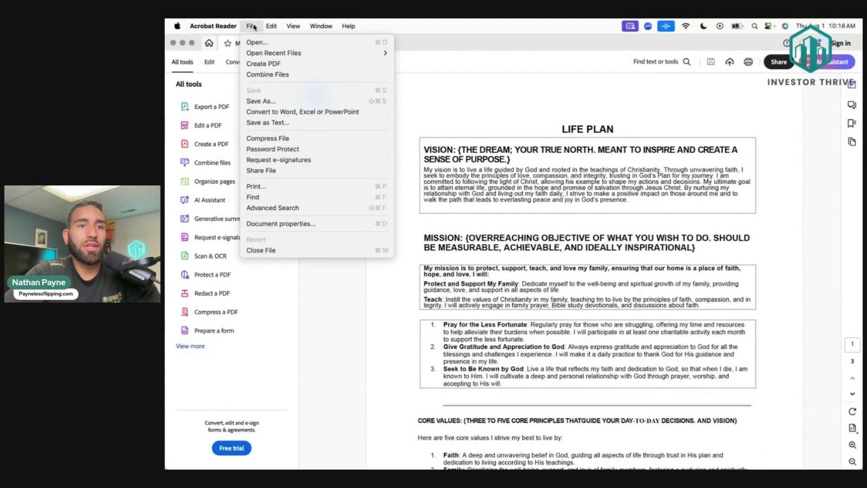
left_click(278, 103)
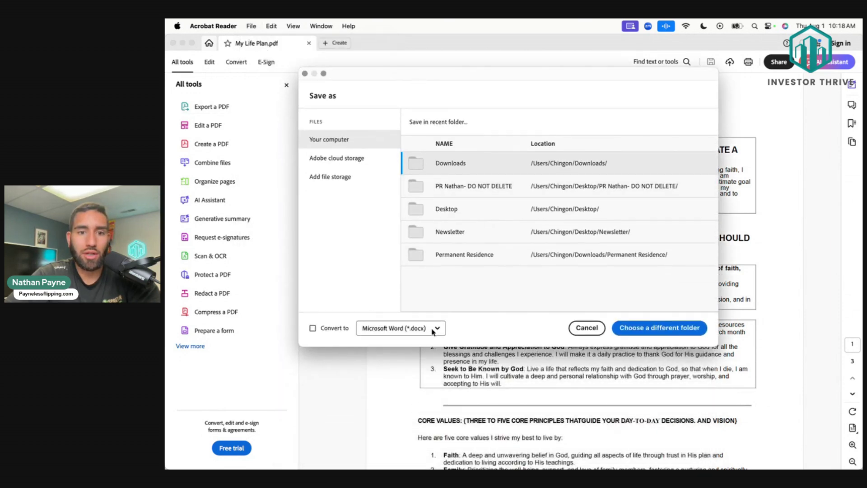
left_click(432, 329)
left_click(389, 278)
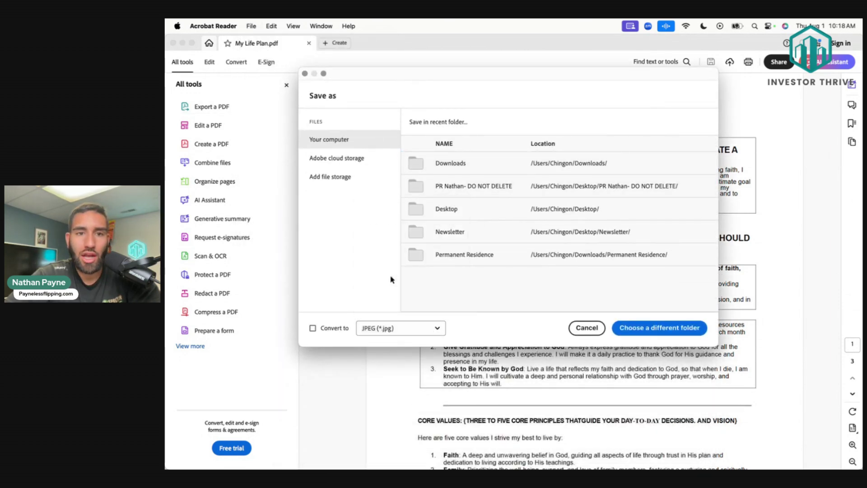
left_click(432, 333)
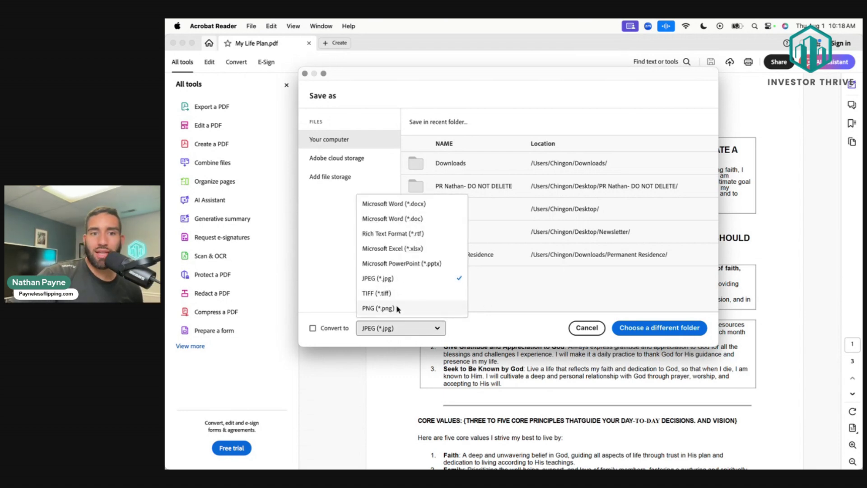
left_click(408, 280)
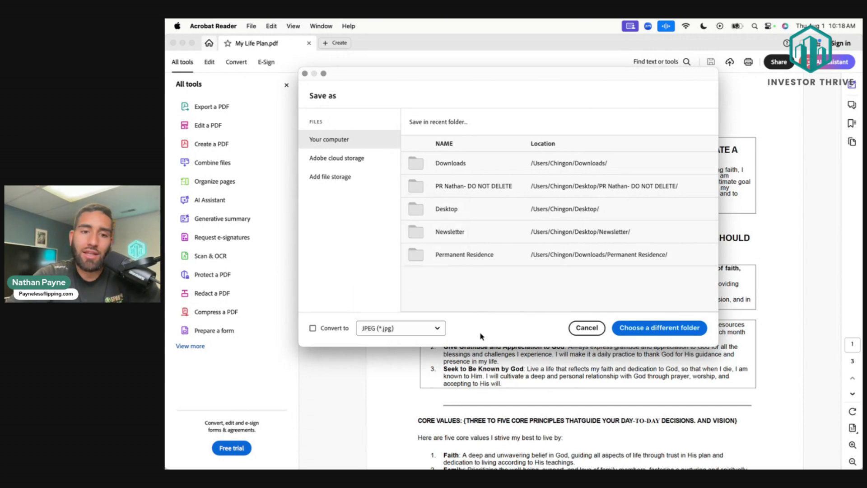
left_click(438, 330)
left_click(646, 332)
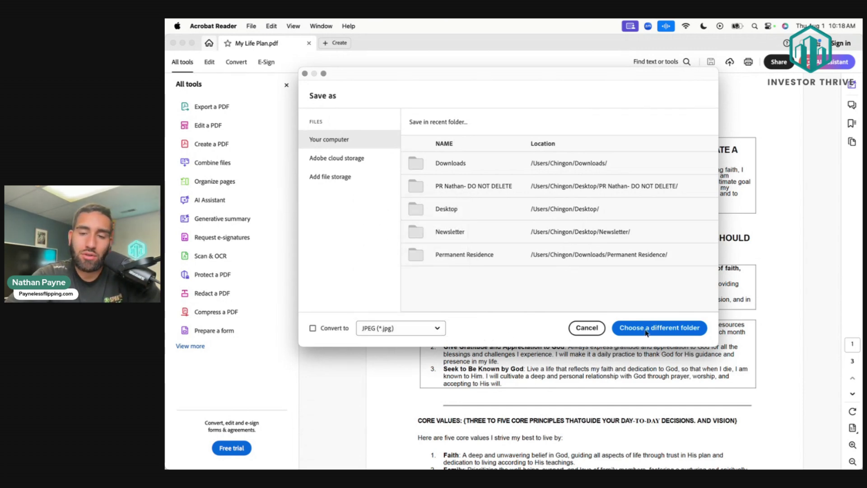
left_click(640, 330)
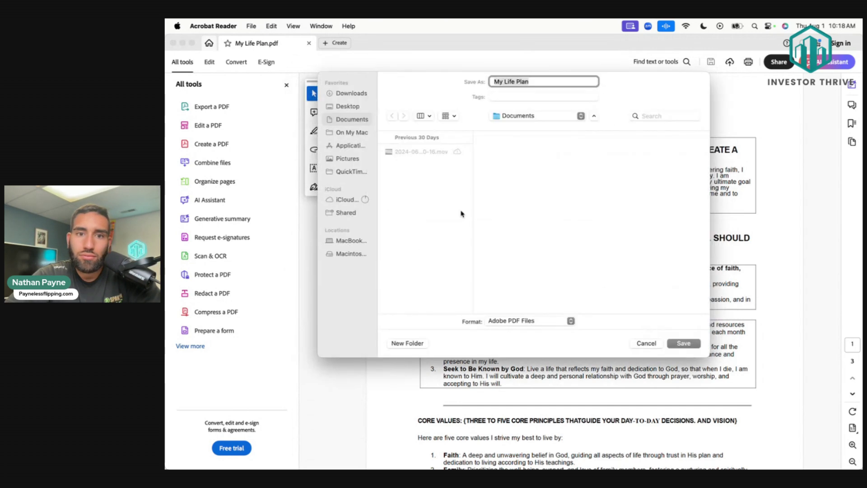
left_click(348, 107)
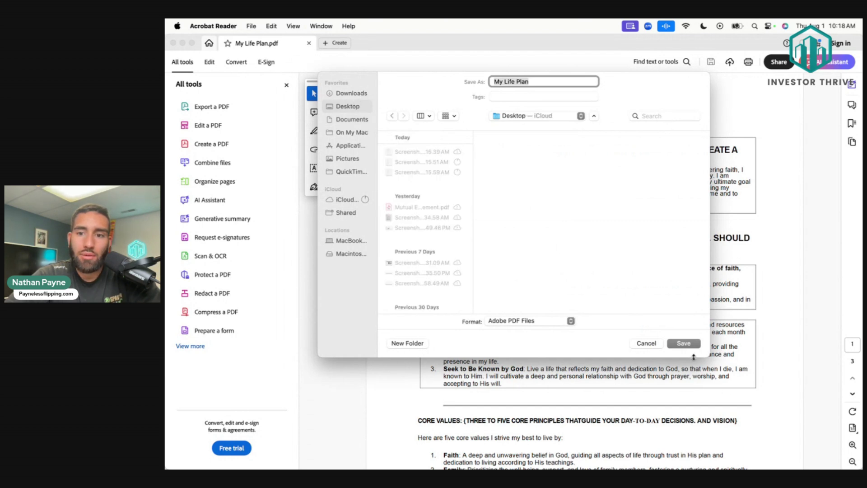
left_click(683, 343)
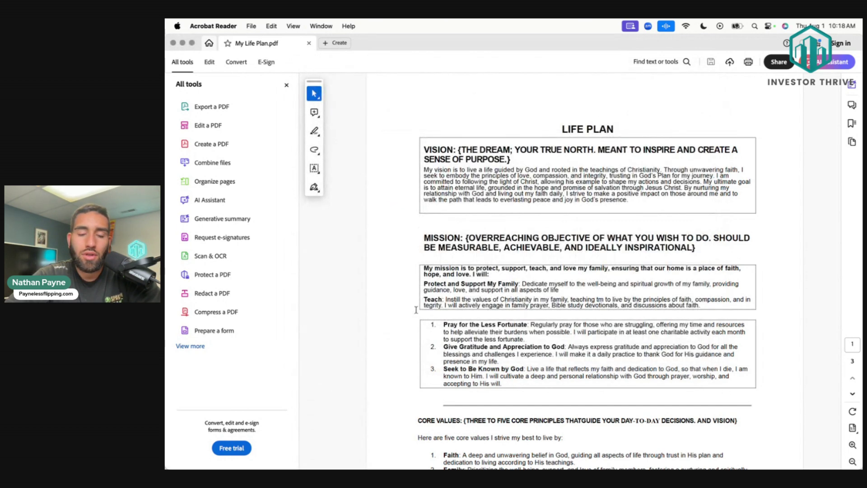
Reopen the 174 KB My Life Plan.pdf from the Desktop in Acrobat Reader
left_click(345, 447)
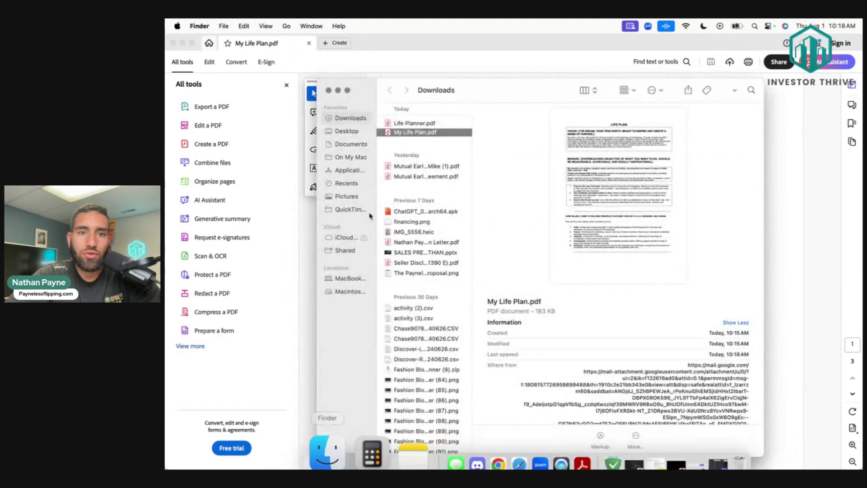
left_click(357, 132)
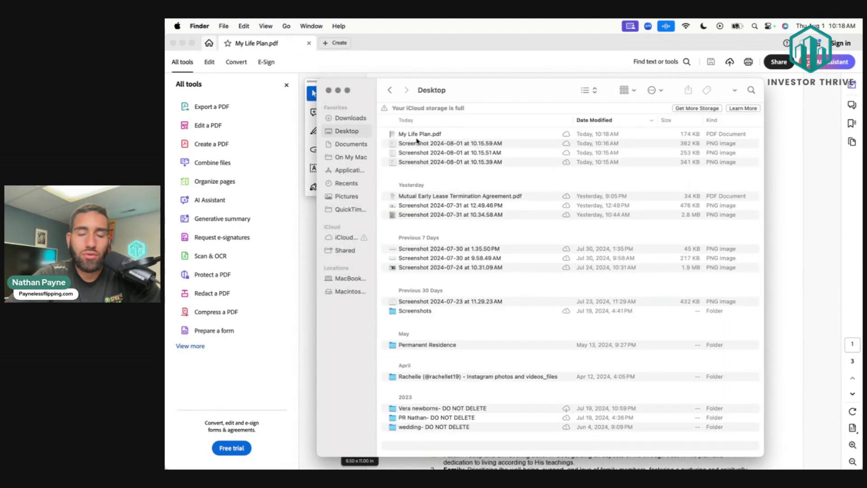
left_click(421, 143)
left_click(426, 134)
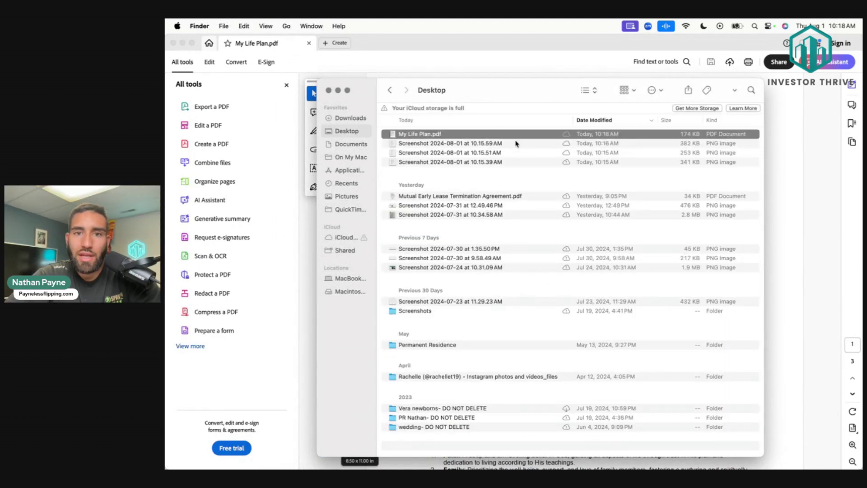
double_click(496, 134)
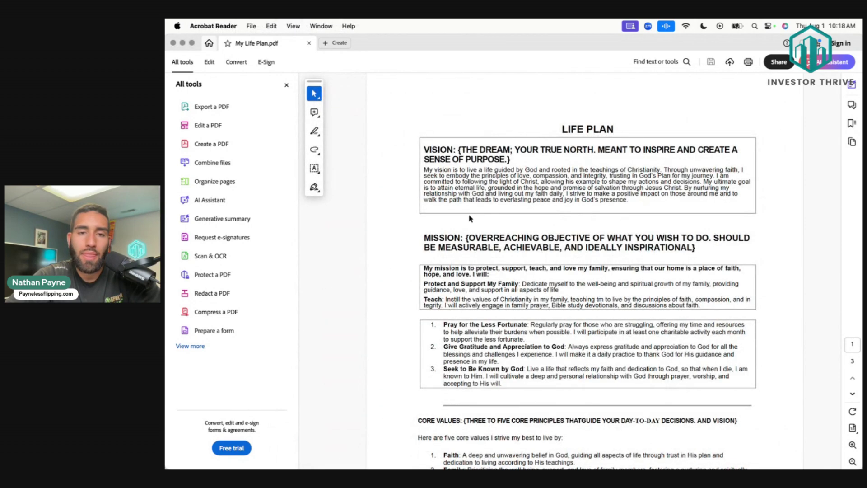
left_click(182, 43)
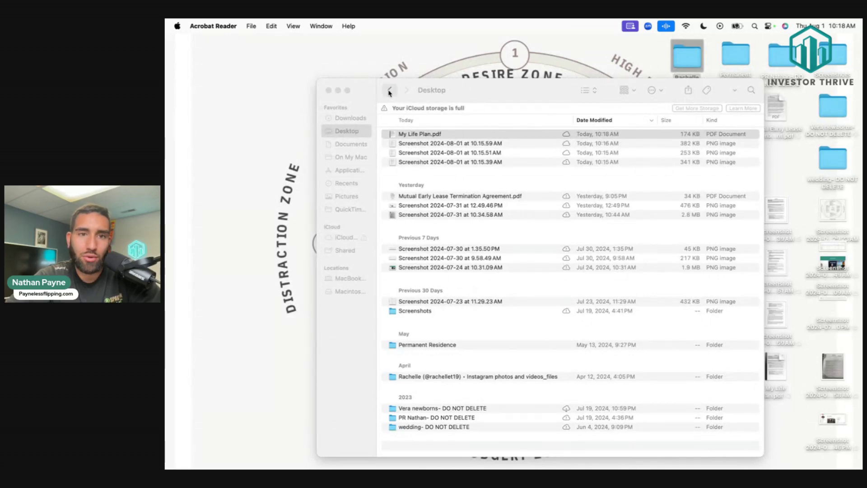
left_click(362, 92)
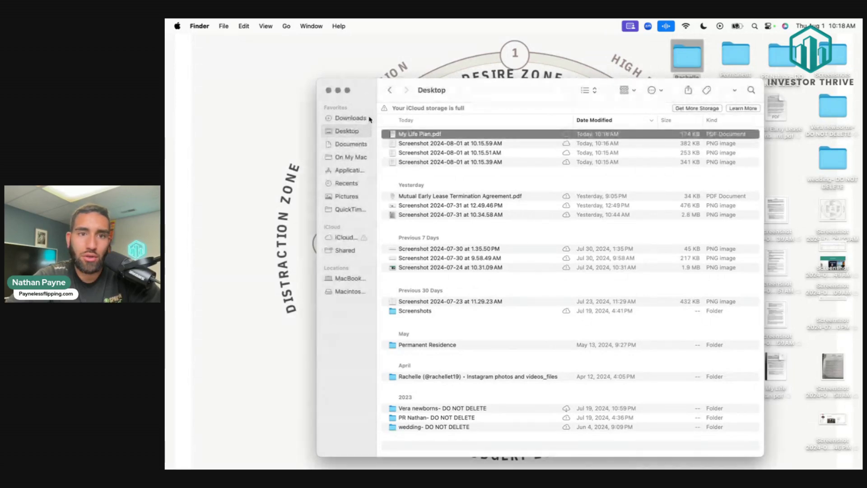
double_click(421, 136)
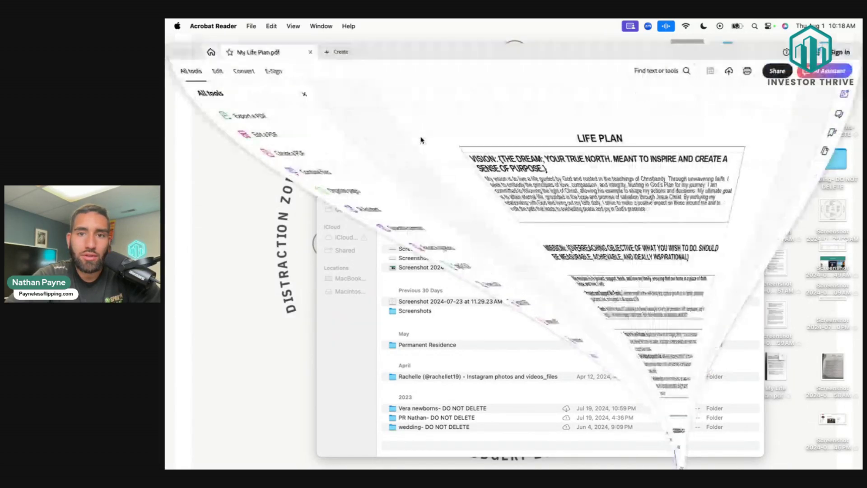
Try saving a copy of My Life Plan.pdf converted to JPEG format
left_click(250, 27)
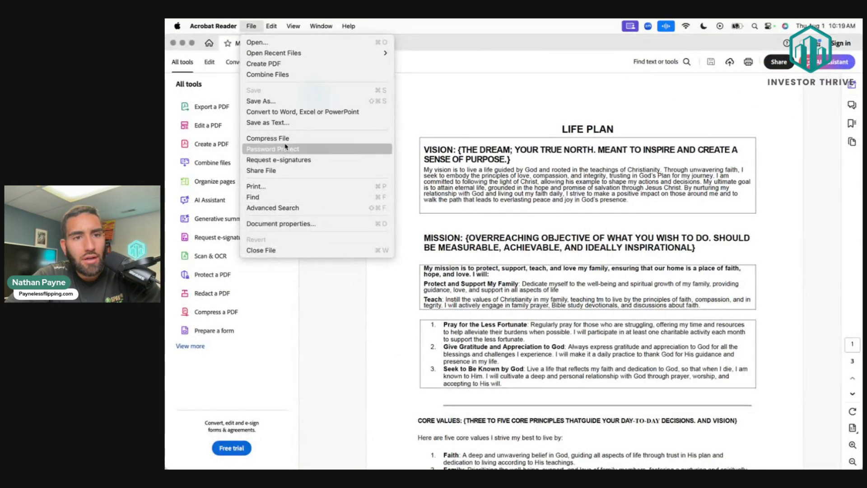
left_click(278, 101)
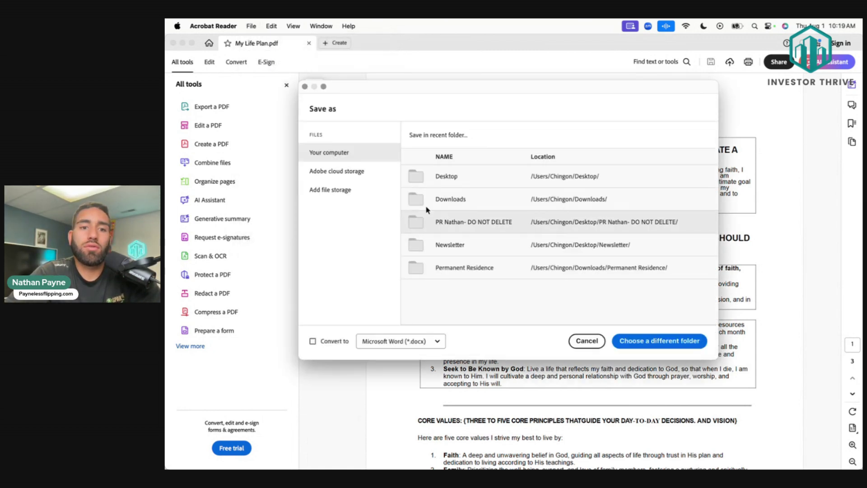
left_click(435, 344)
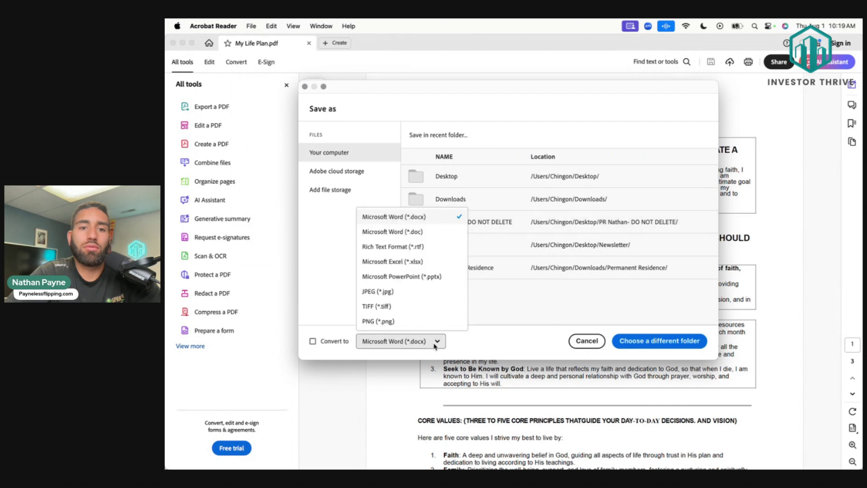
left_click(312, 347)
left_click(402, 343)
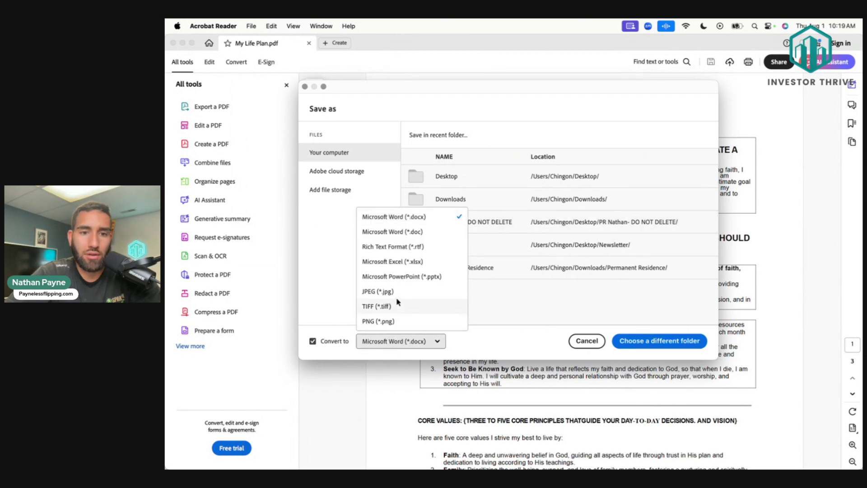
left_click(408, 294)
left_click(642, 343)
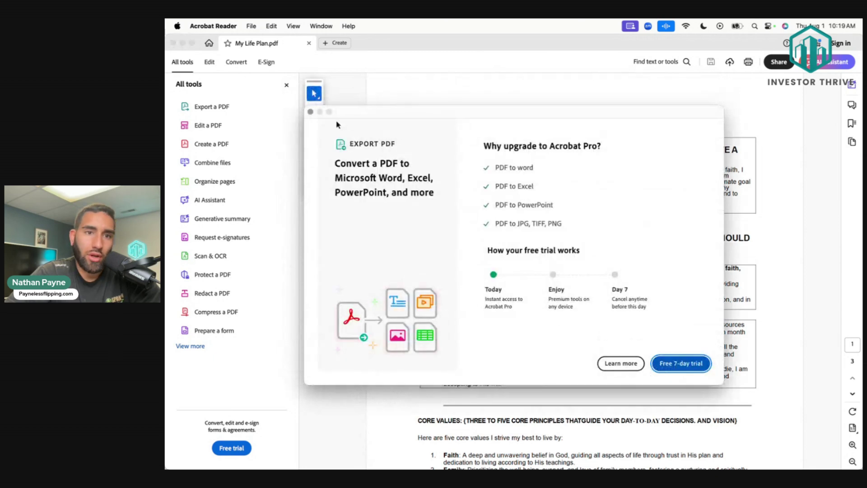
Dismiss the Acrobat Pro upgrade offer and close the save window without exporting
left_click(311, 112)
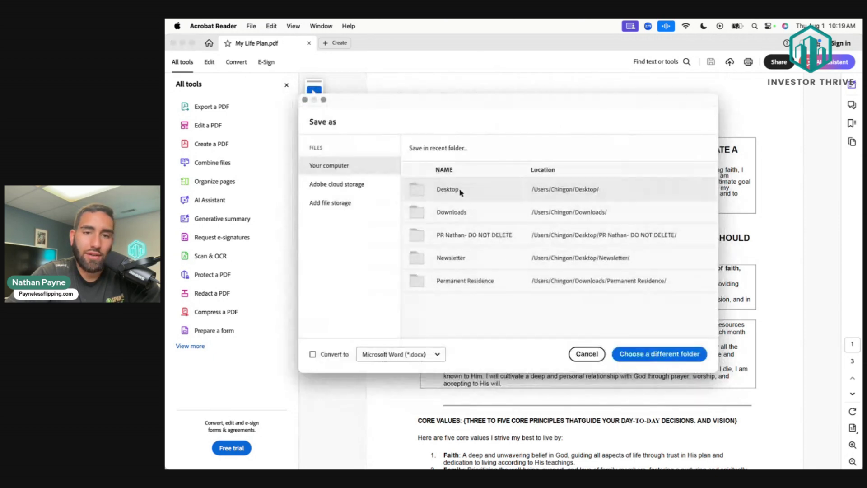
left_click(431, 357)
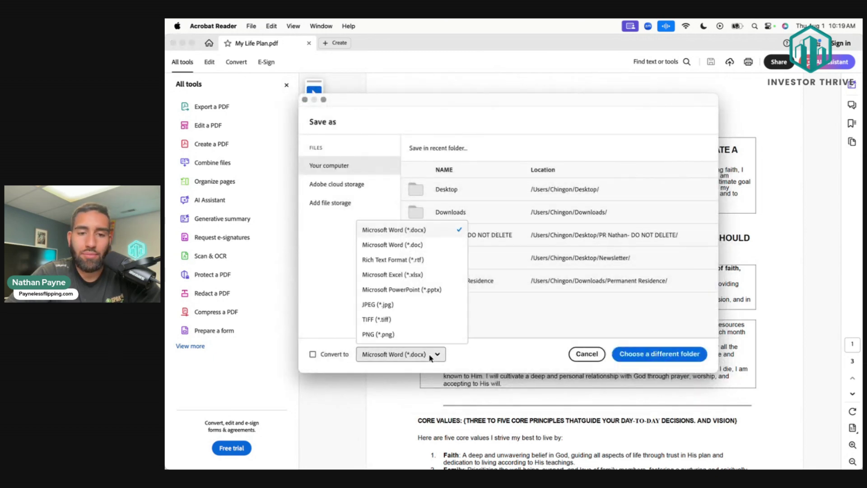
left_click(504, 361)
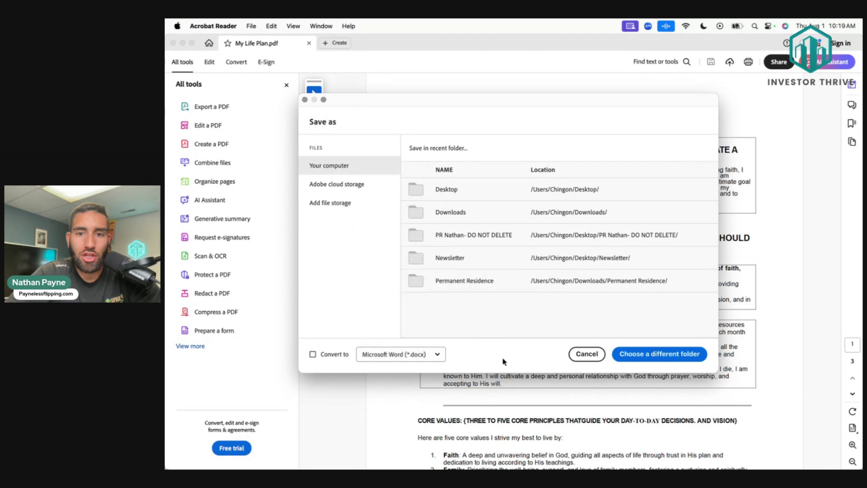
left_click(304, 101)
scroll(432, 168, "down", 3)
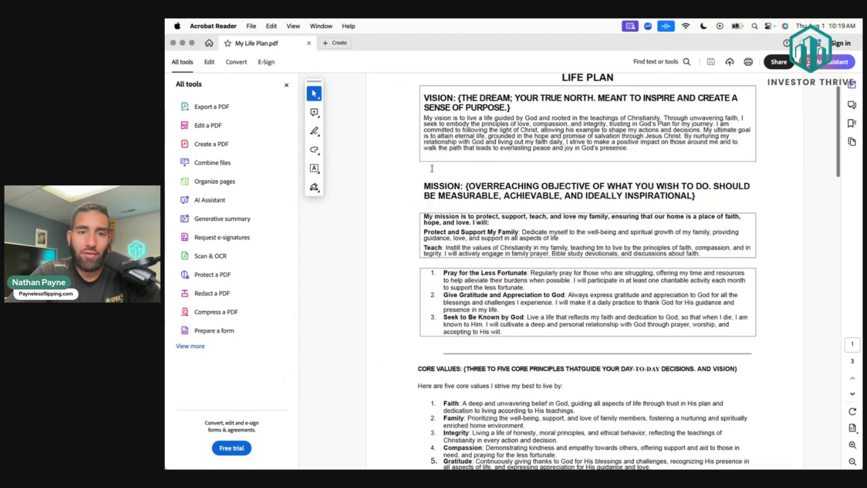
Google 'how to screenshot on windows' in a new Chrome tab, then return to the Life Plan PDF
scroll(415, 167, "down", 5)
key("ctrl+Right")
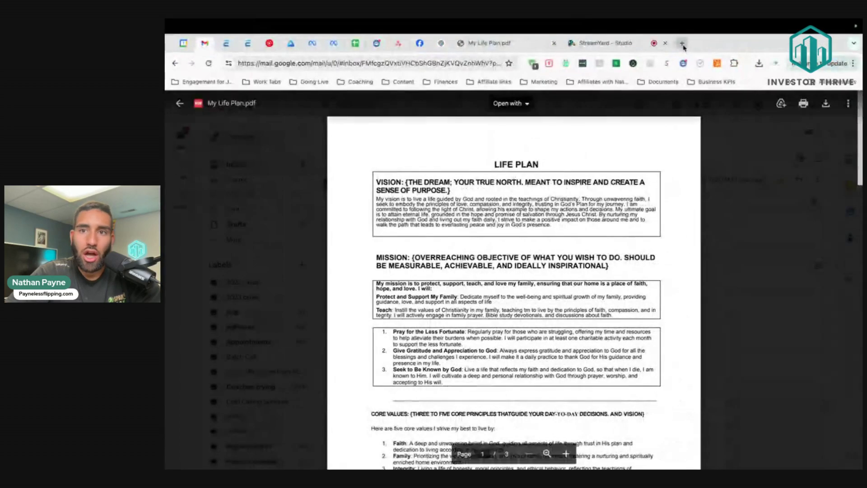
left_click(684, 44)
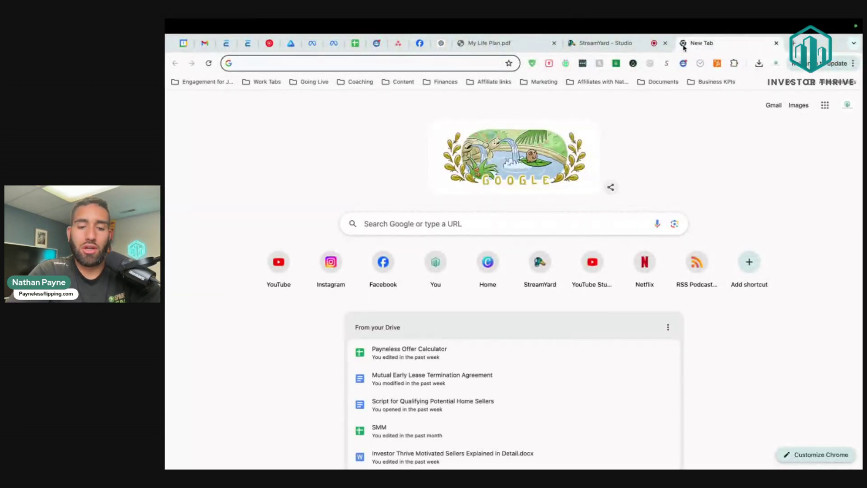
type("how to scre")
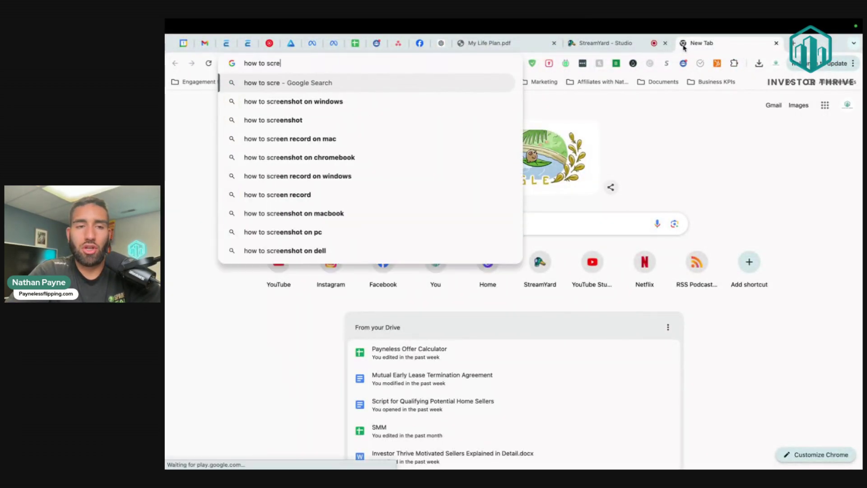
type("enshot on windows")
key("Return")
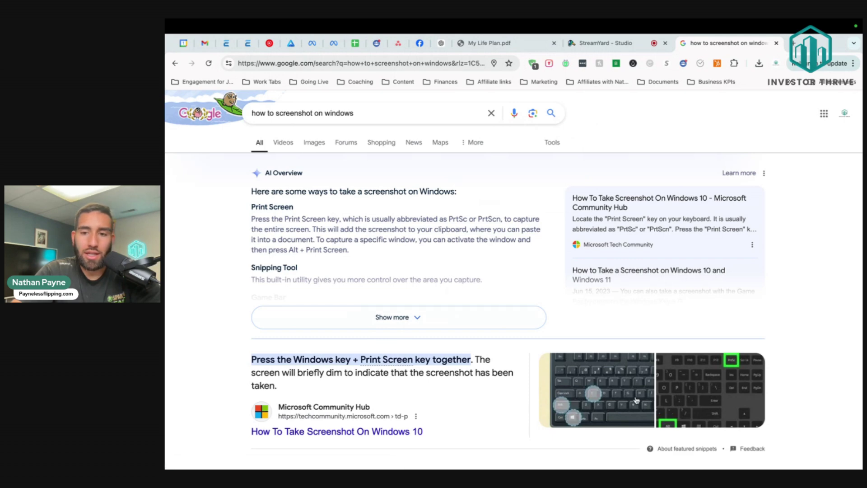
key("super+Tab")
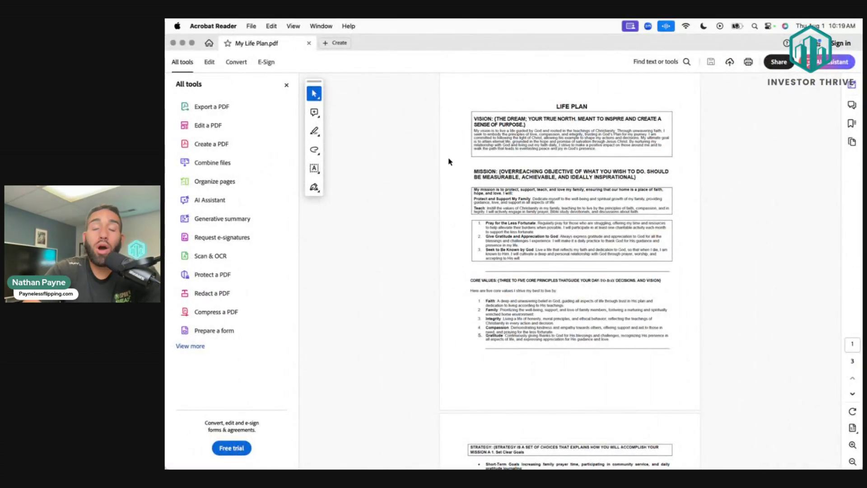
Switch from the Life Plan PDF back to the browser's screenshot search results
key("super+Tab")
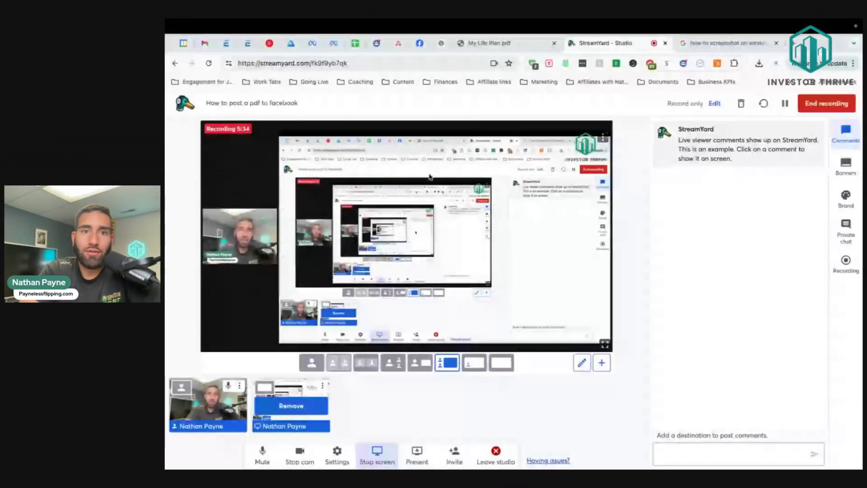
Go to the Payneless Flipping Inner Circle Facebook group, close the chat pop-ups, and start a new post
left_click(414, 46)
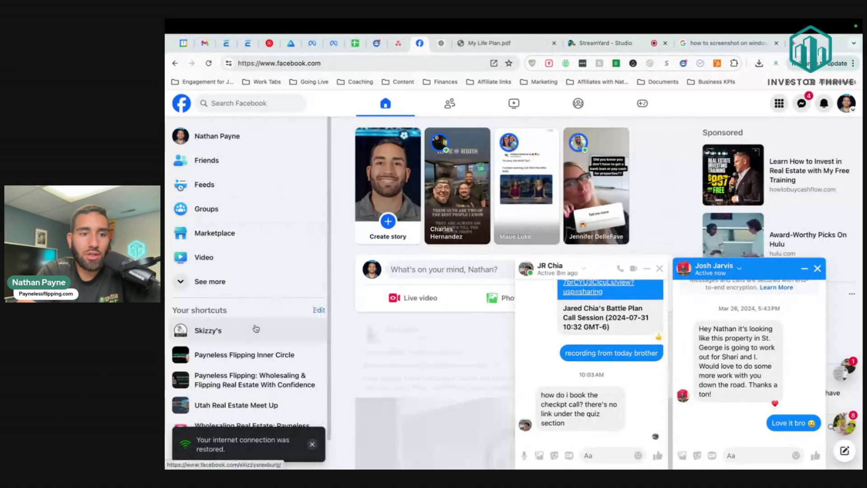
left_click(252, 354)
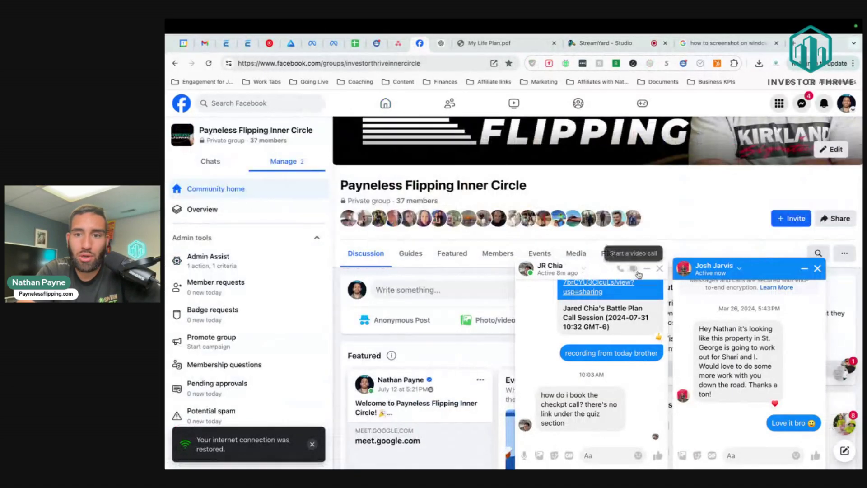
left_click(659, 269)
left_click(804, 269)
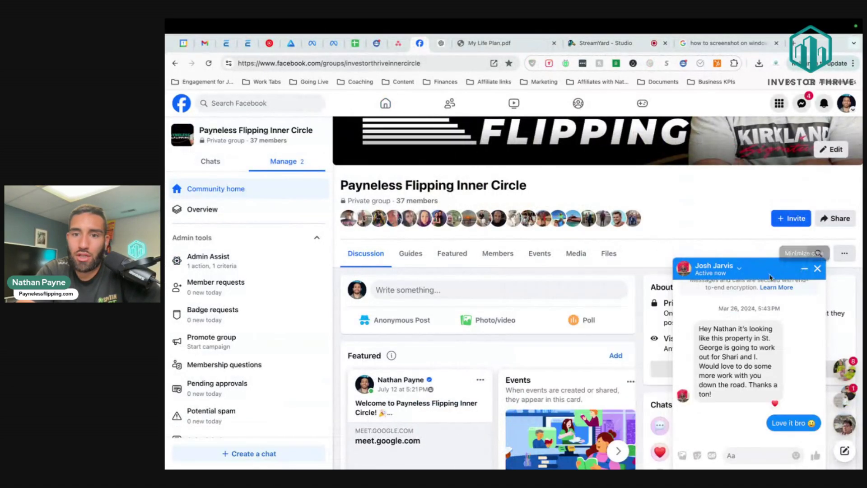
left_click(803, 269)
left_click(499, 300)
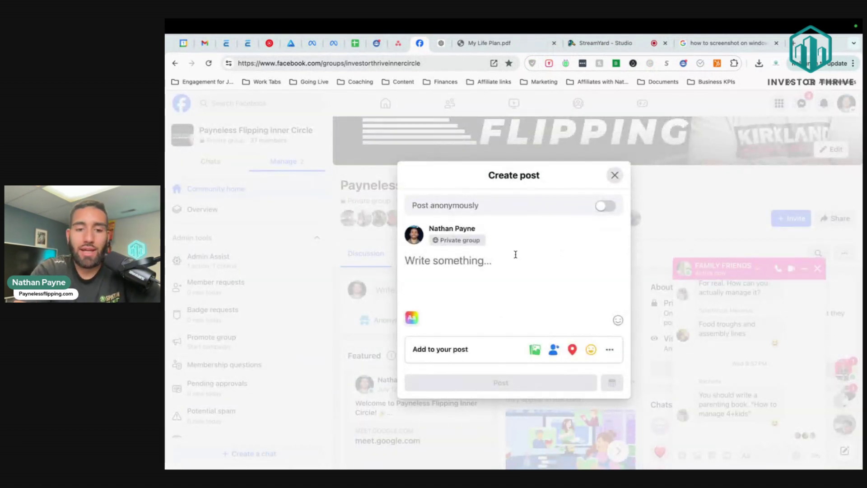
type("@dan")
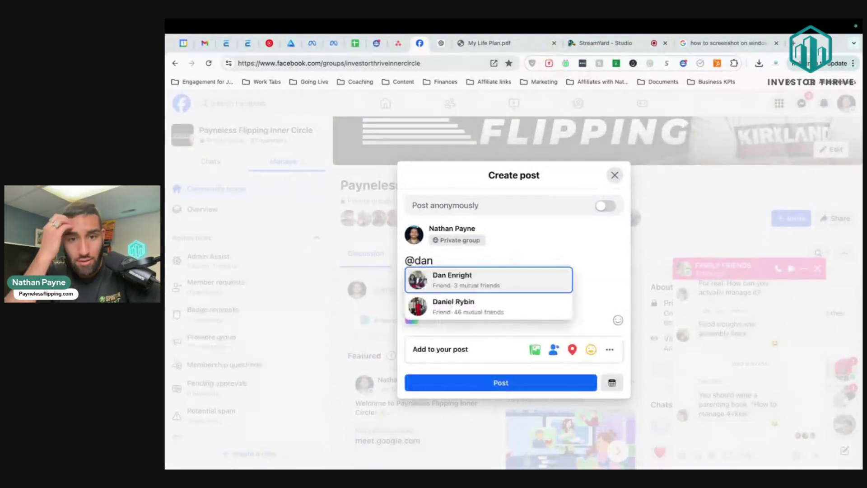
left_click(442, 285)
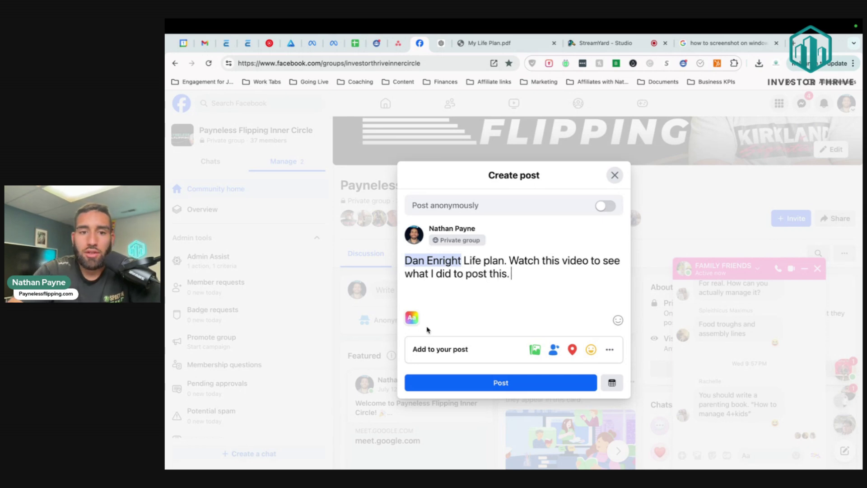
left_click(412, 320)
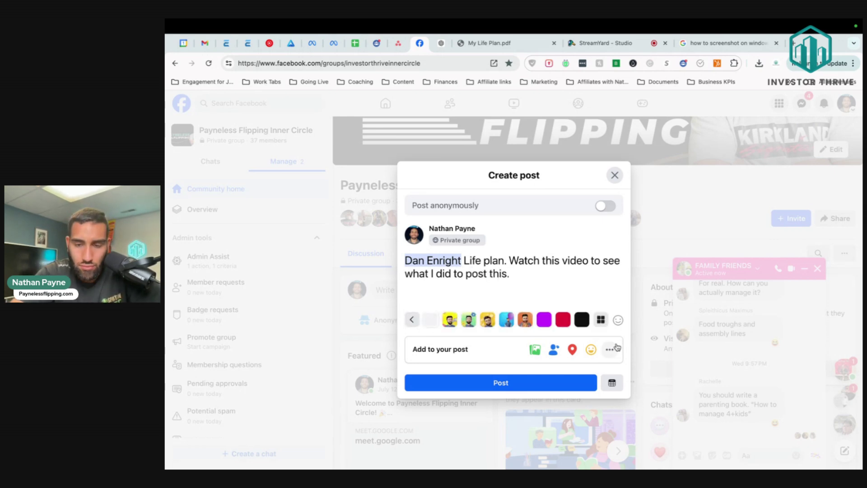
left_click(535, 349)
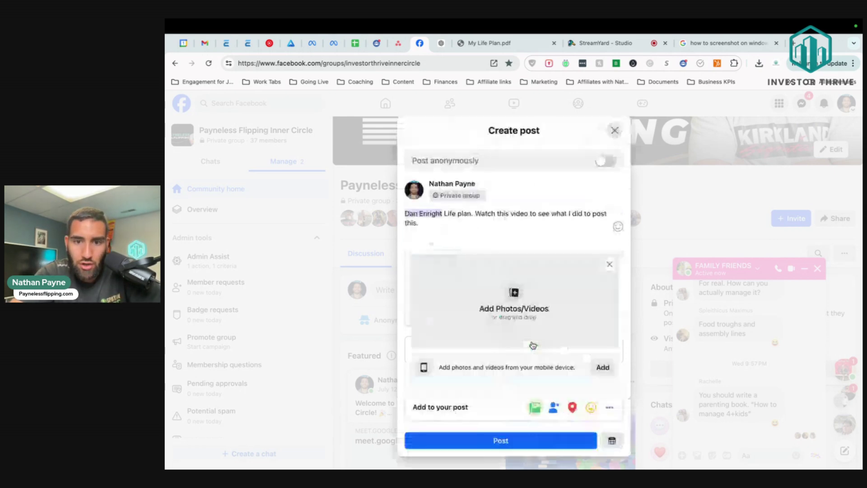
Attach the Life Plan screenshots from the computer and publish the tagged post
left_click(542, 312)
left_click(450, 143)
left_click(450, 153, "super")
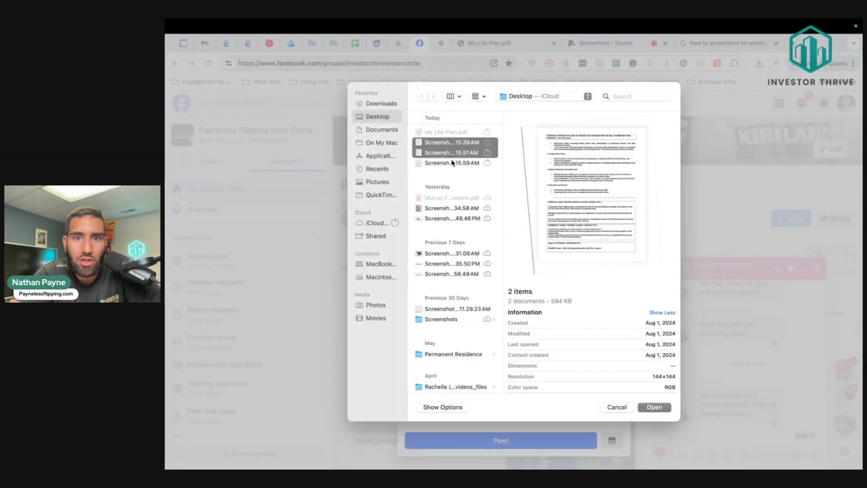
left_click(451, 163, "super")
left_click(667, 412)
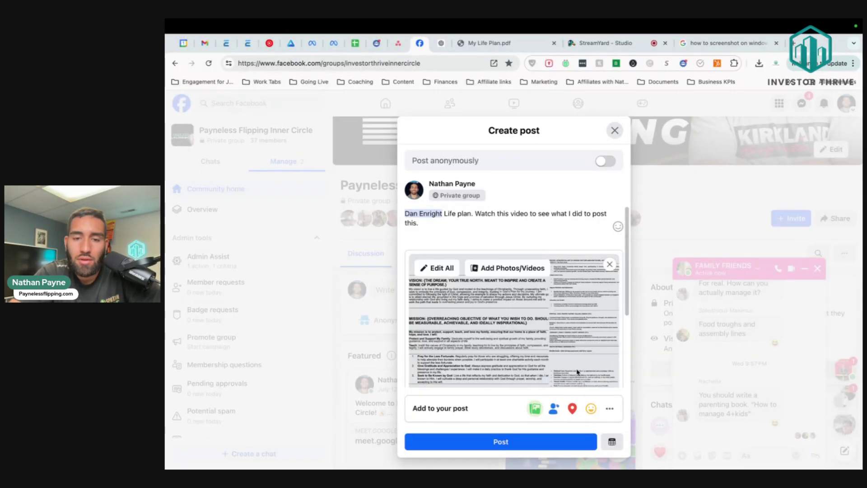
left_click(530, 447)
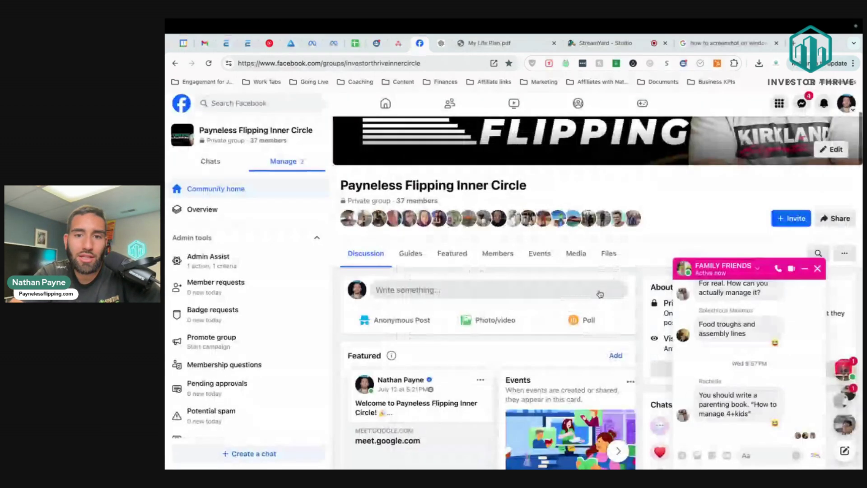
scroll(556, 338, "down", 10)
scroll(556, 338, "up", 5)
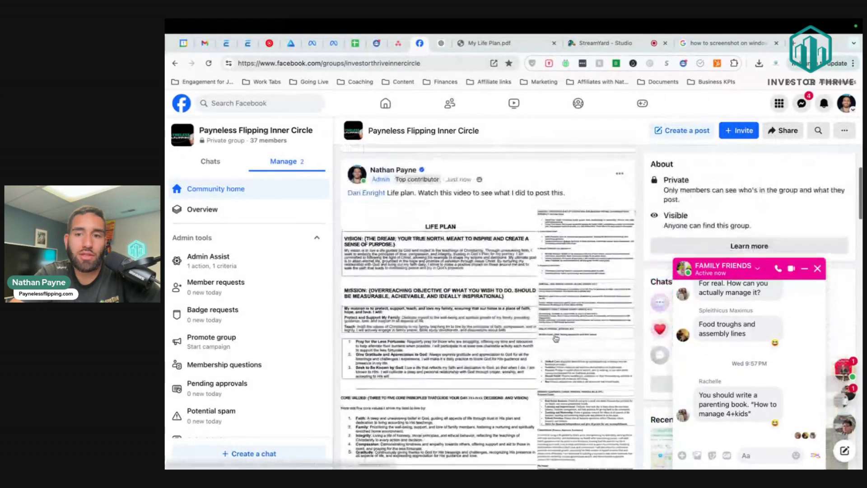
left_click(805, 269)
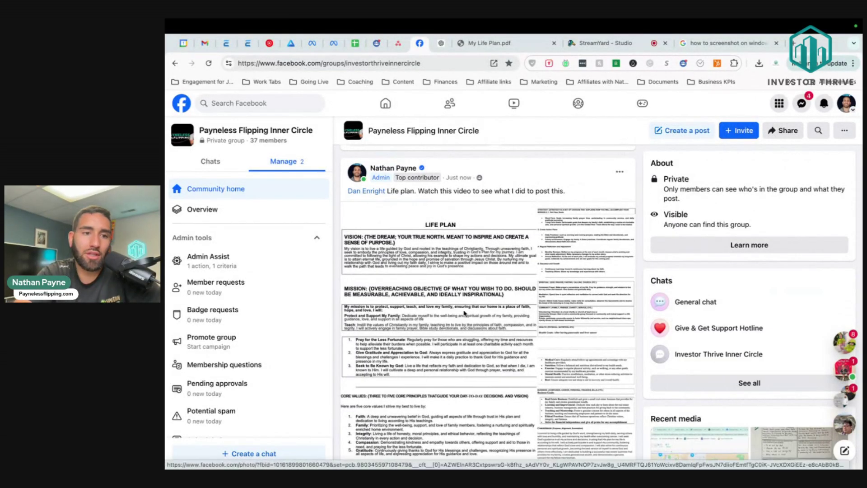
scroll(474, 291, "down", 1)
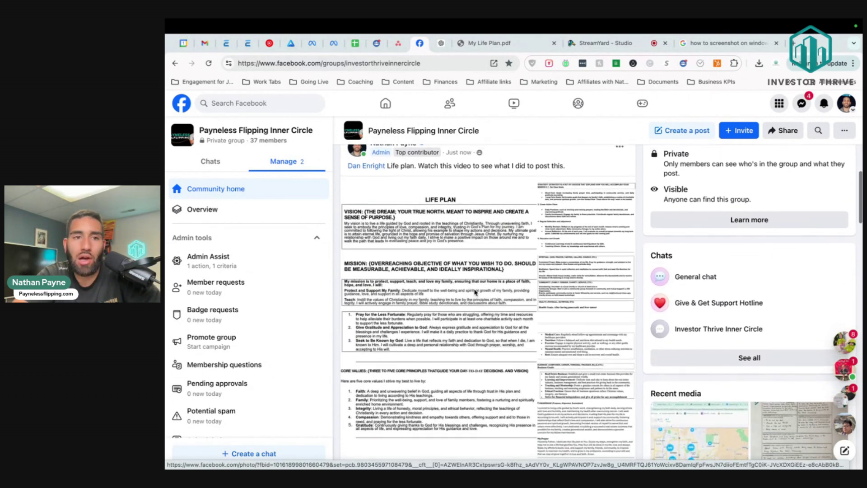
scroll(475, 291, "down", 1)
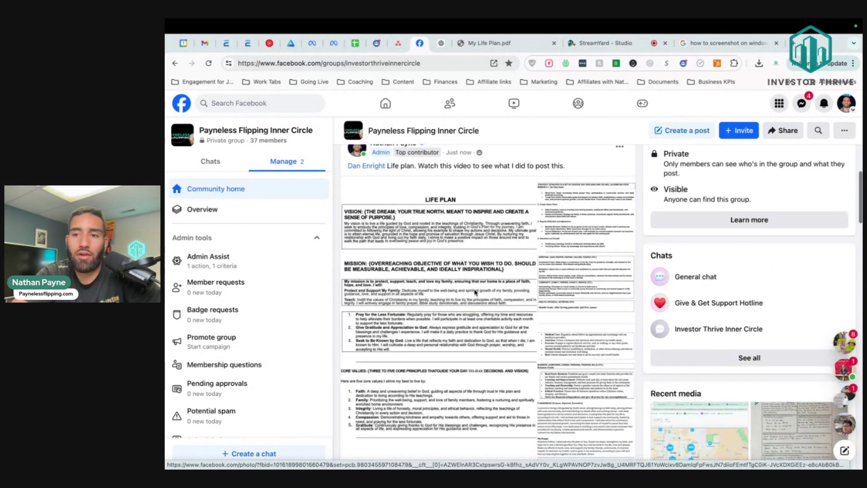